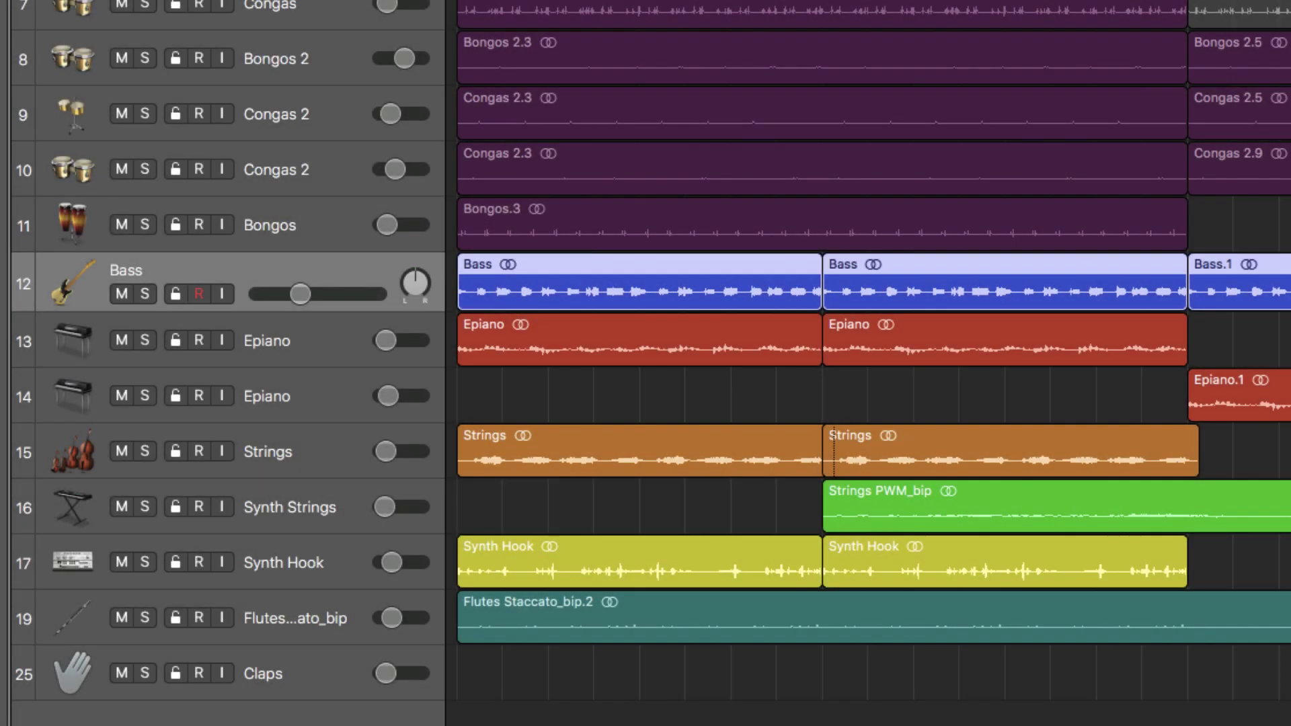
Solo the two Epiano tracks and play them back with the first Epiano track selected.
{"action": "left_click", "coordinate": [364, 390]}
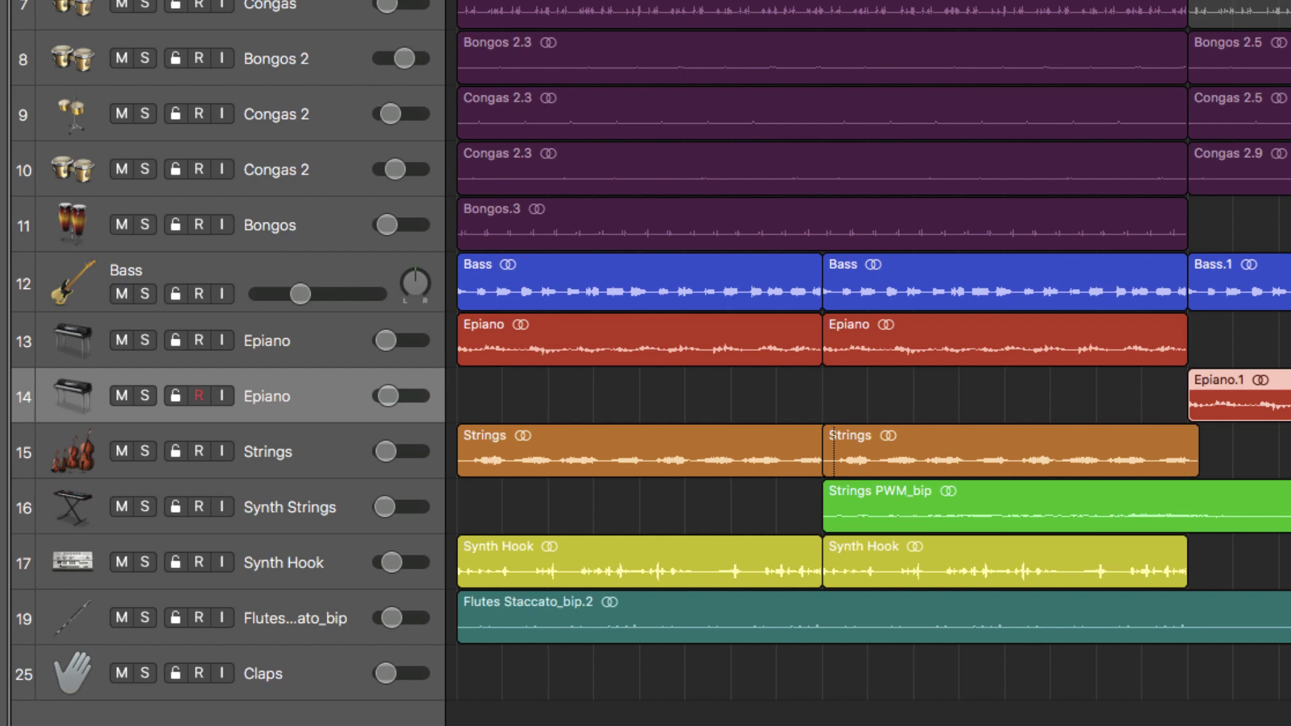
{"action": "key", "text": "s"}
{"action": "left_click", "coordinate": [321, 351]}
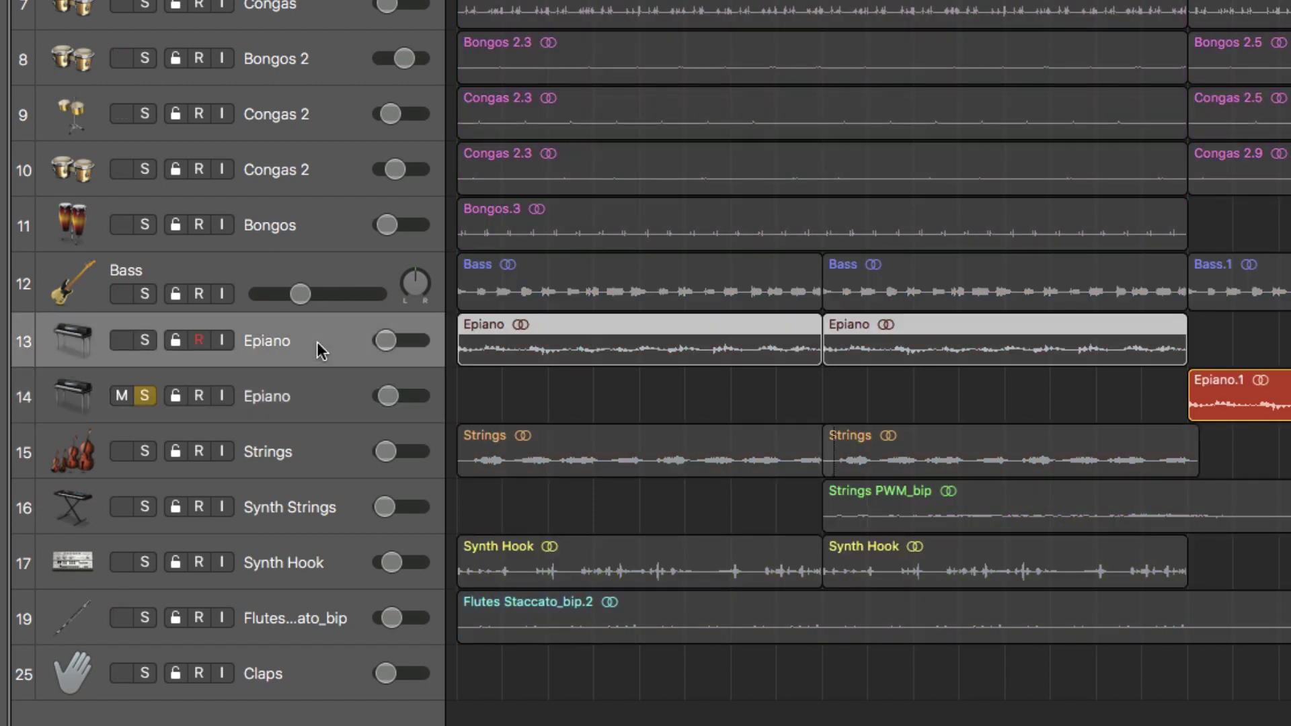
{"action": "left_click", "coordinate": [318, 412]}
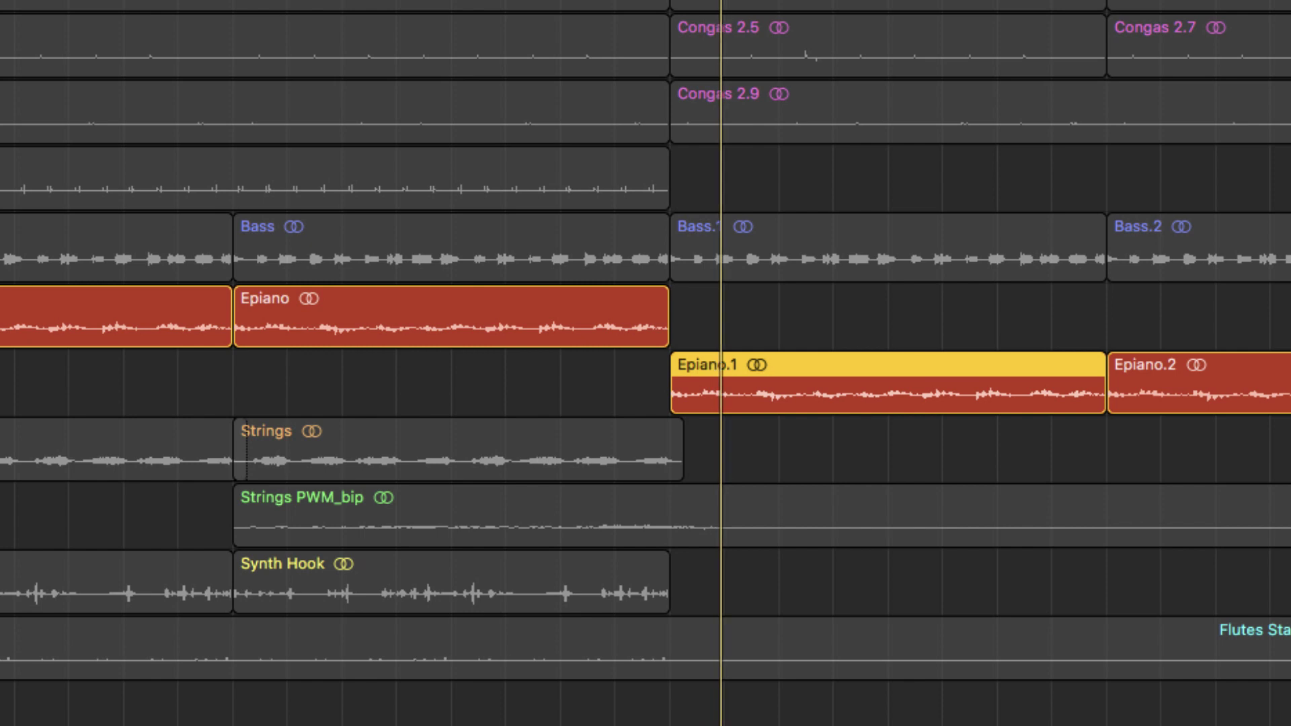
{"action": "left_click", "coordinate": [327, 330]}
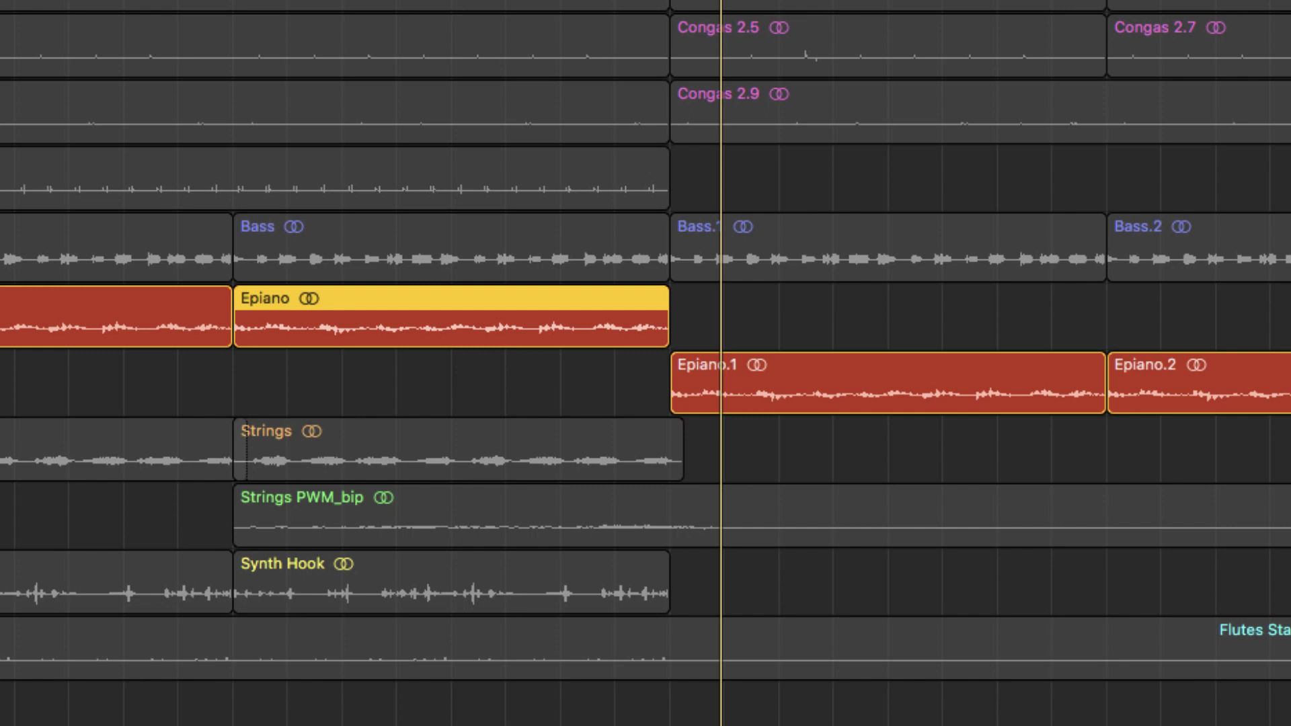
{"action": "key", "text": "space"}
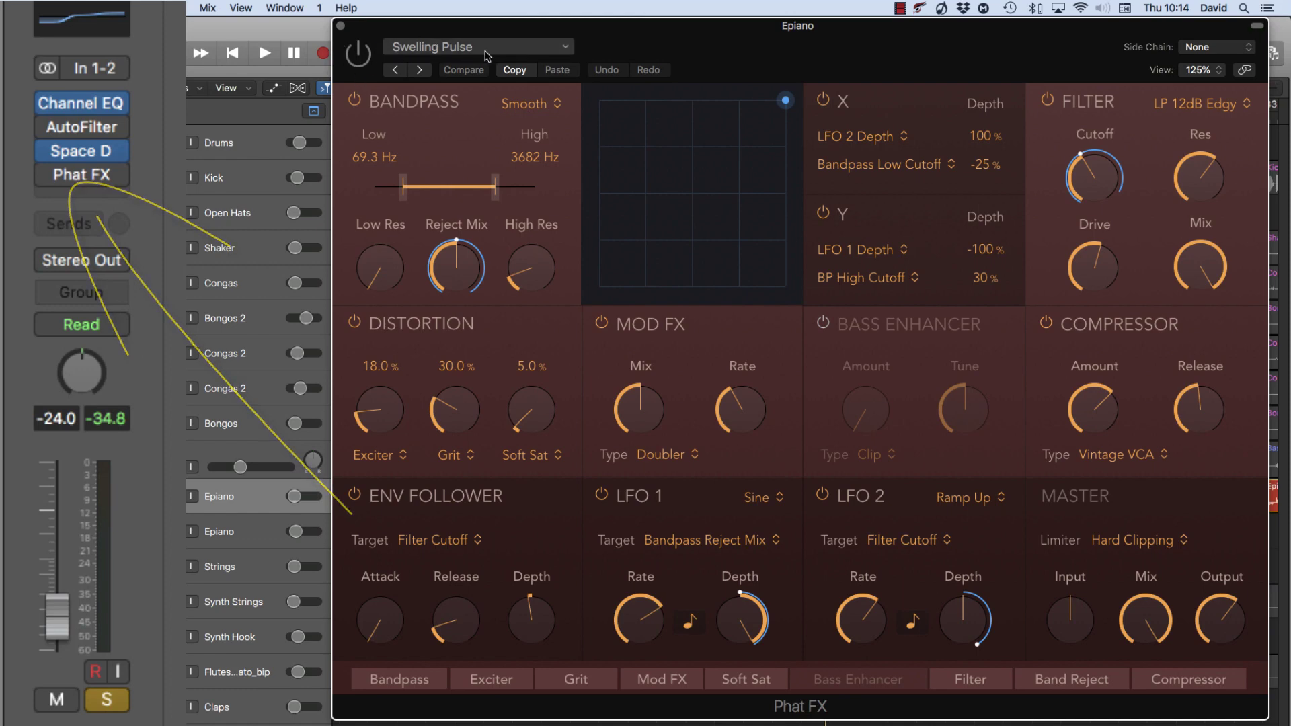
Compare the Epiano part with Phat FX active and bypassed during playback, adding the Drums track to the solo.
{"action": "left_click", "coordinate": [360, 57]}
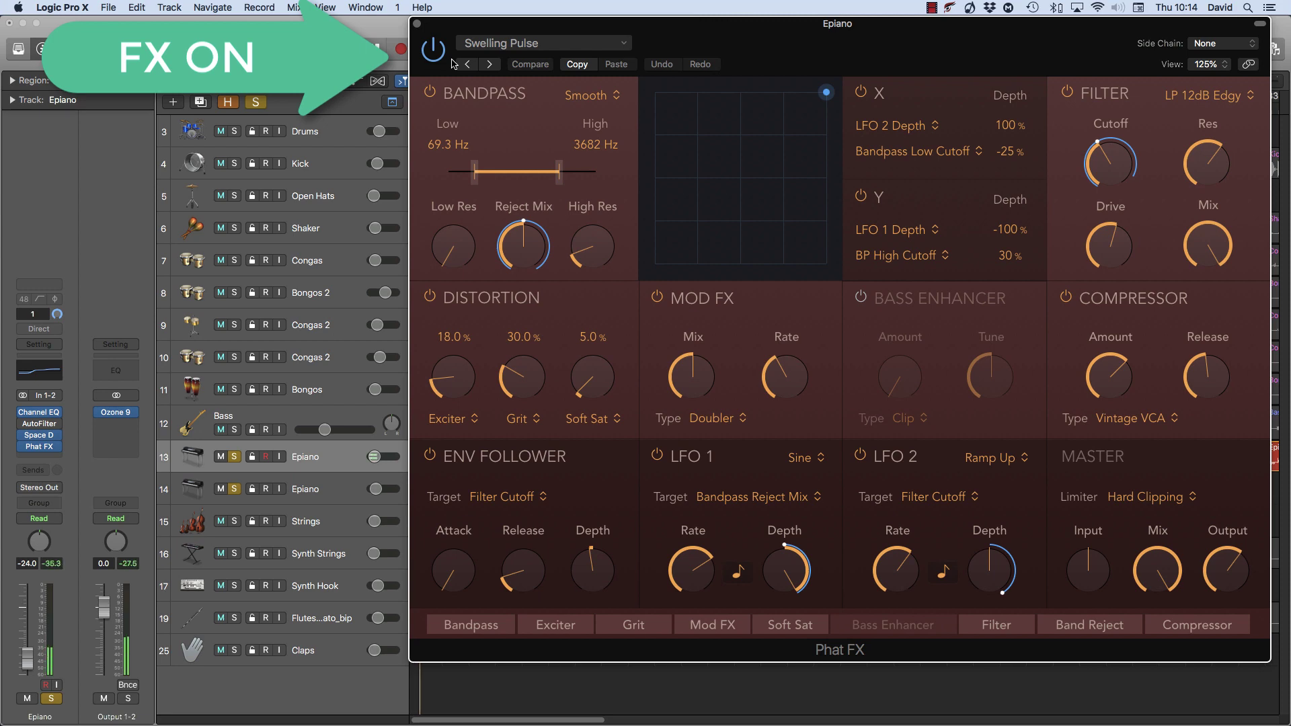
{"action": "left_click", "coordinate": [435, 58]}
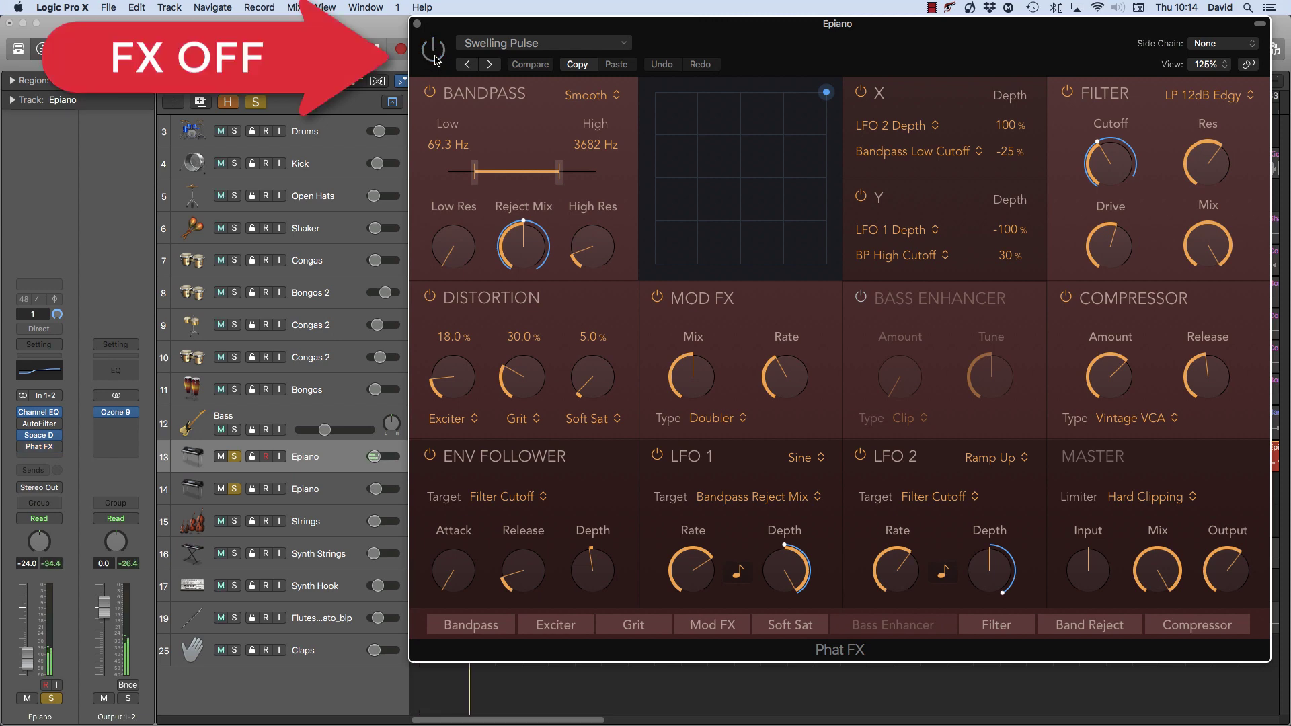
{"action": "left_click", "coordinate": [435, 57]}
{"action": "left_click", "coordinate": [236, 131]}
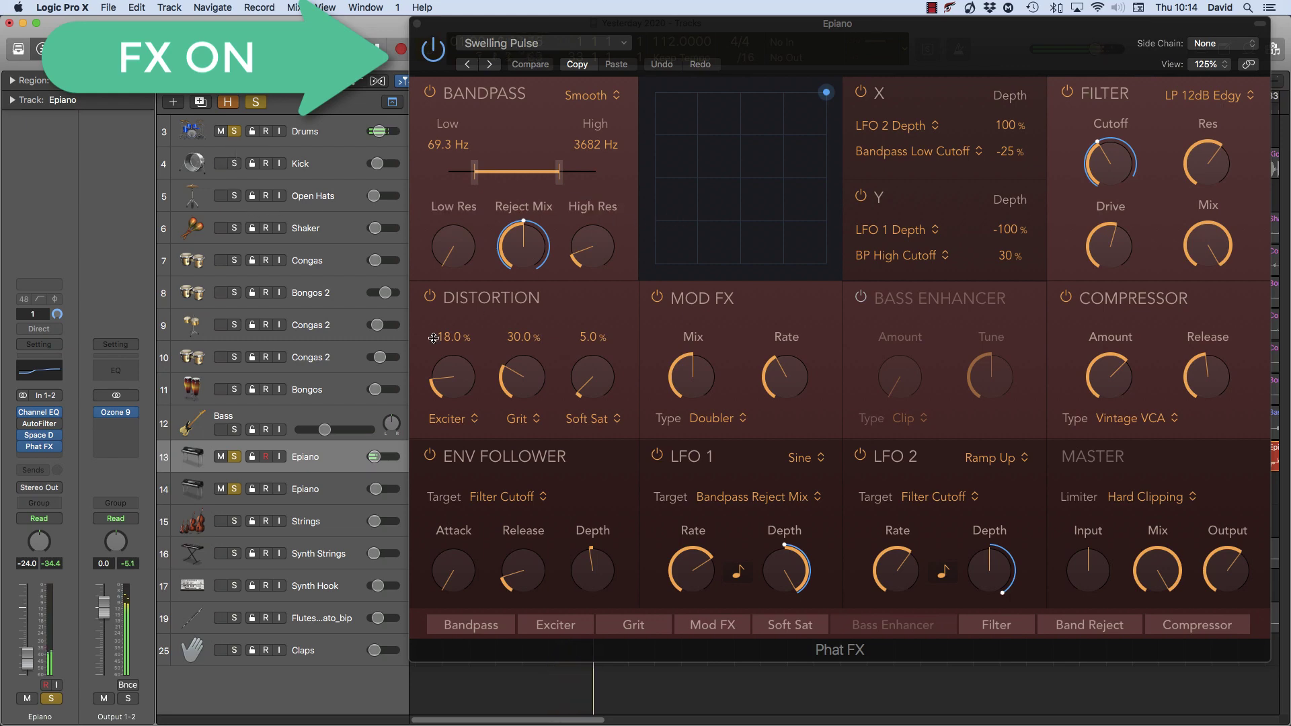
{"action": "left_click", "coordinate": [426, 53]}
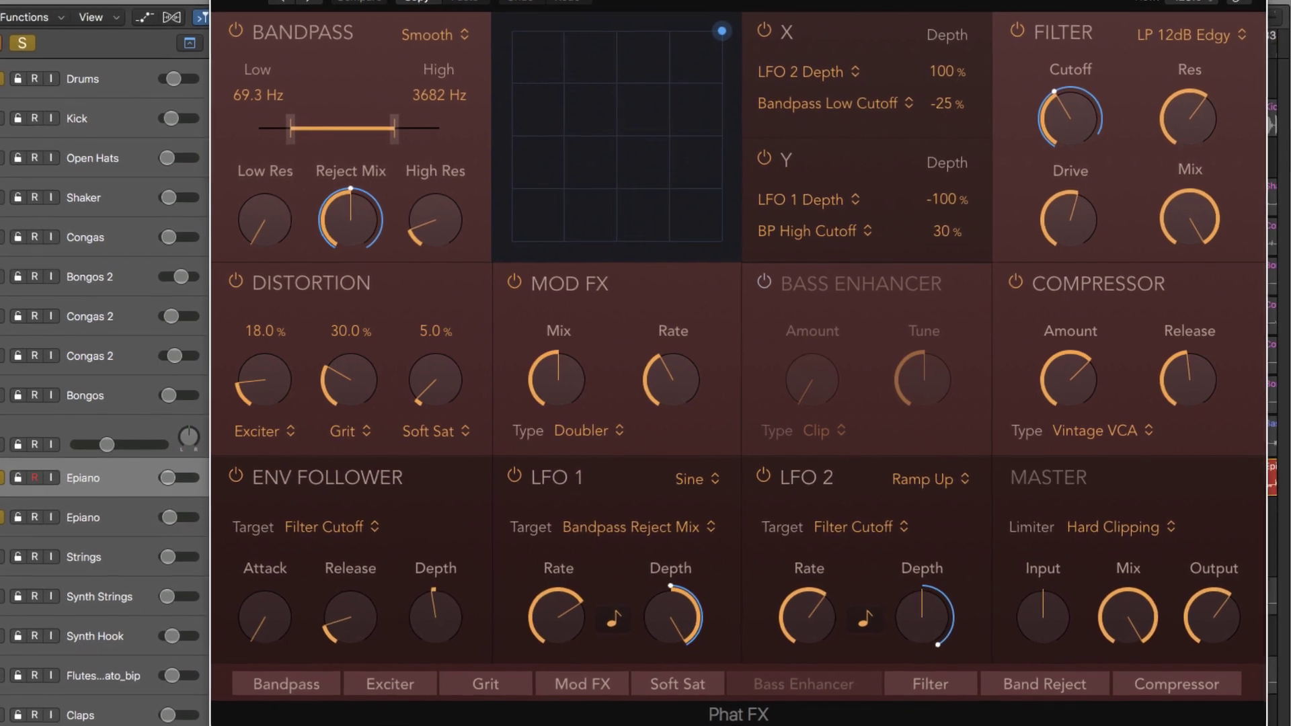
Examine Phat FX's Bandpass and Filter sections along with the targets and rates of LFO 1 and LFO 2.
{"action": "mouse_move", "coordinate": [640, 589]}
{"action": "mouse_move", "coordinate": [541, 658]}
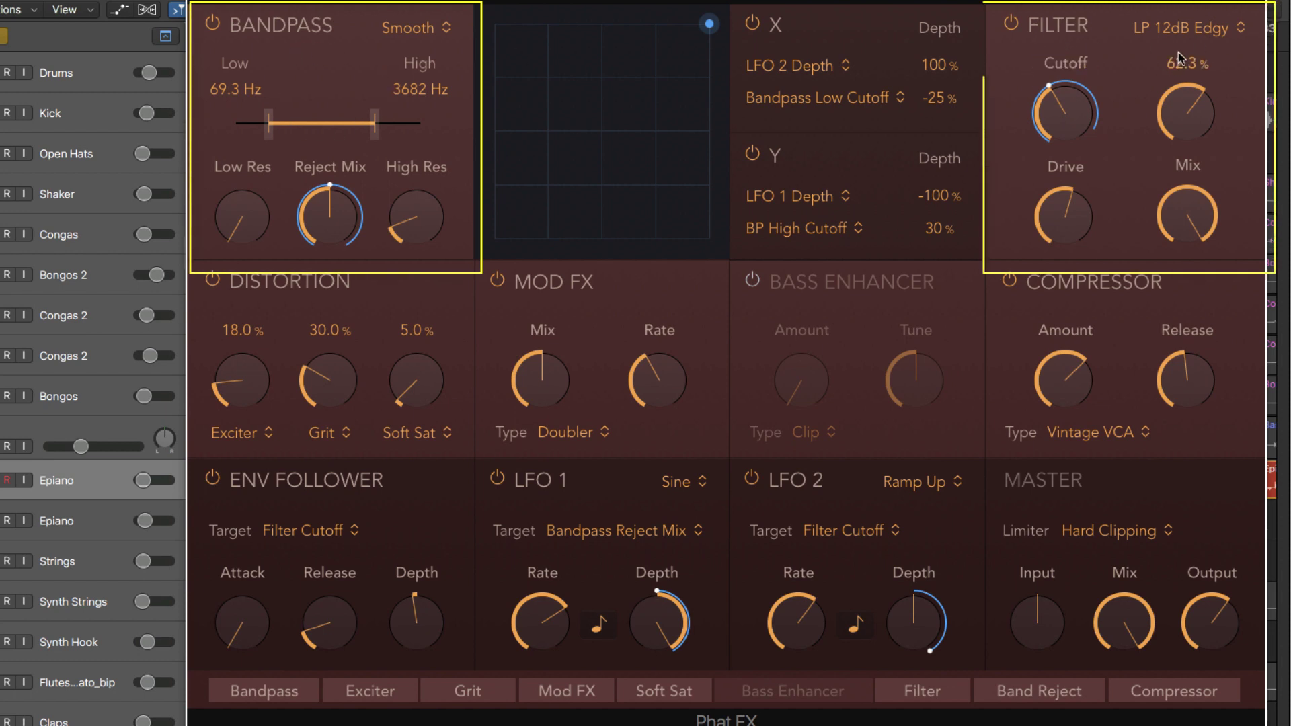
{"action": "mouse_move", "coordinate": [629, 564]}
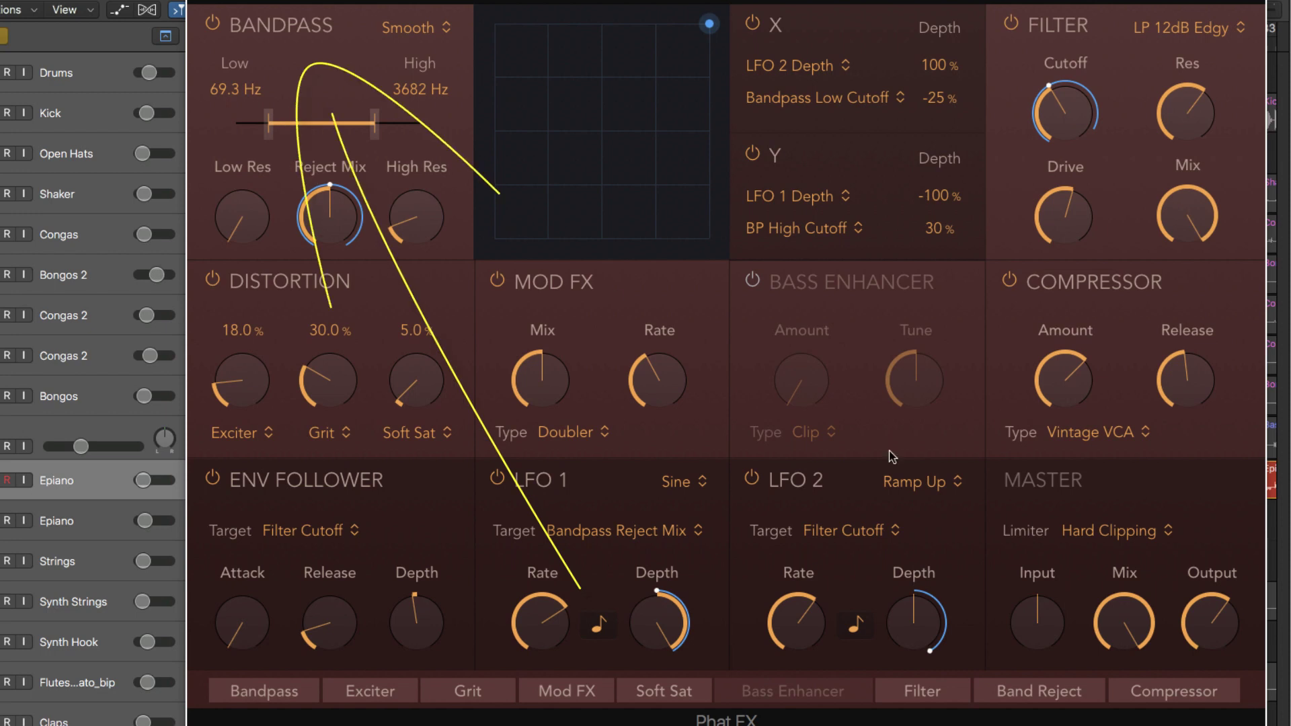
{"action": "mouse_move", "coordinate": [1098, 64]}
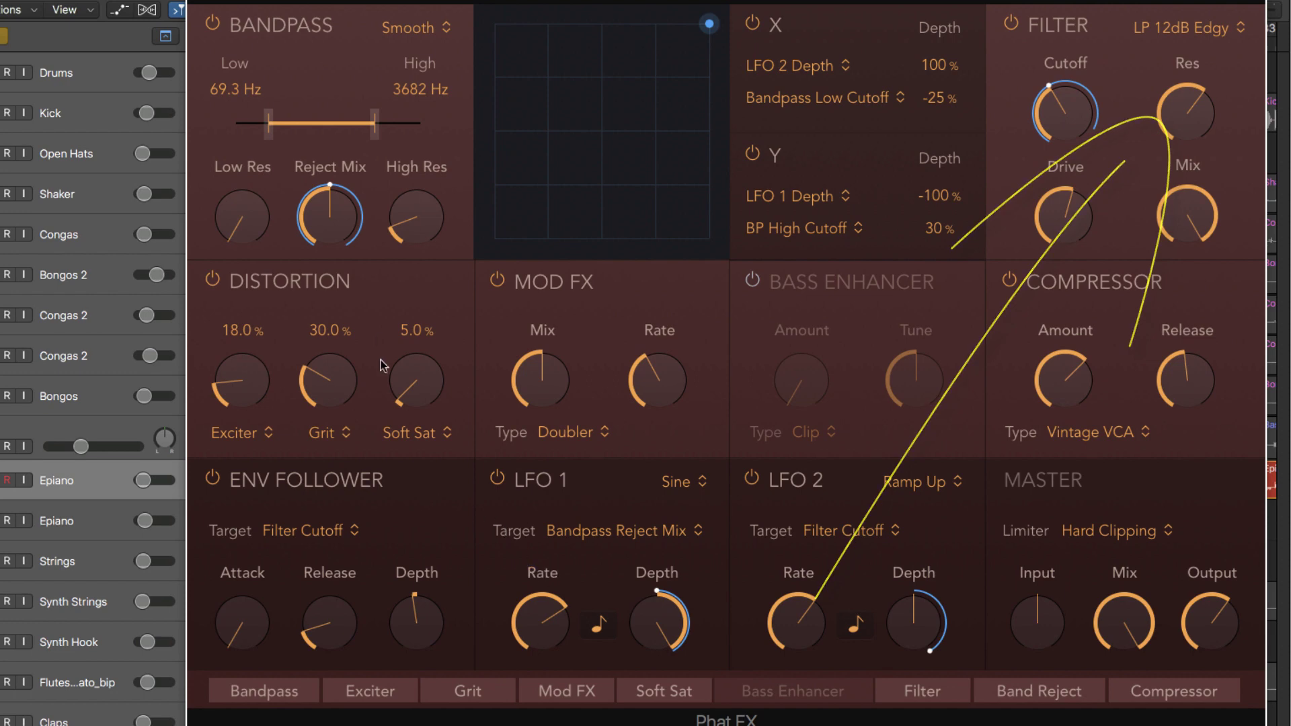
{"action": "mouse_move", "coordinate": [535, 622]}
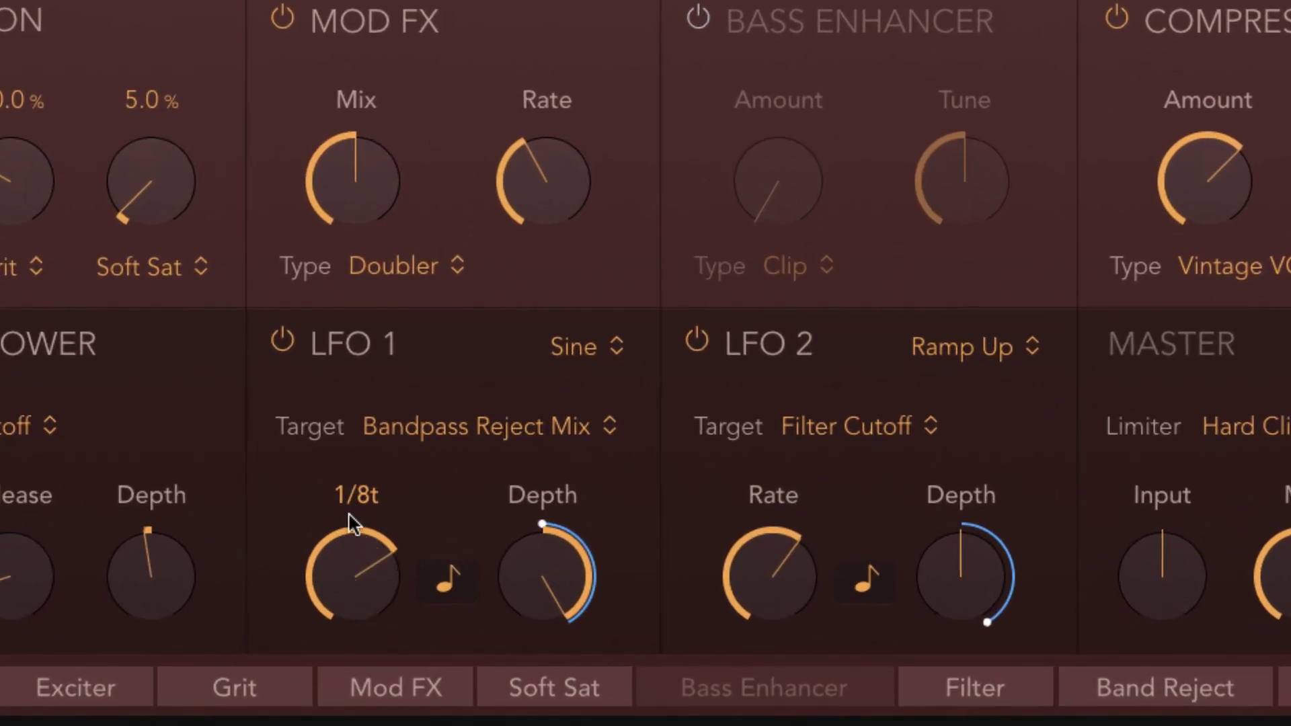
{"action": "mouse_move", "coordinate": [774, 559]}
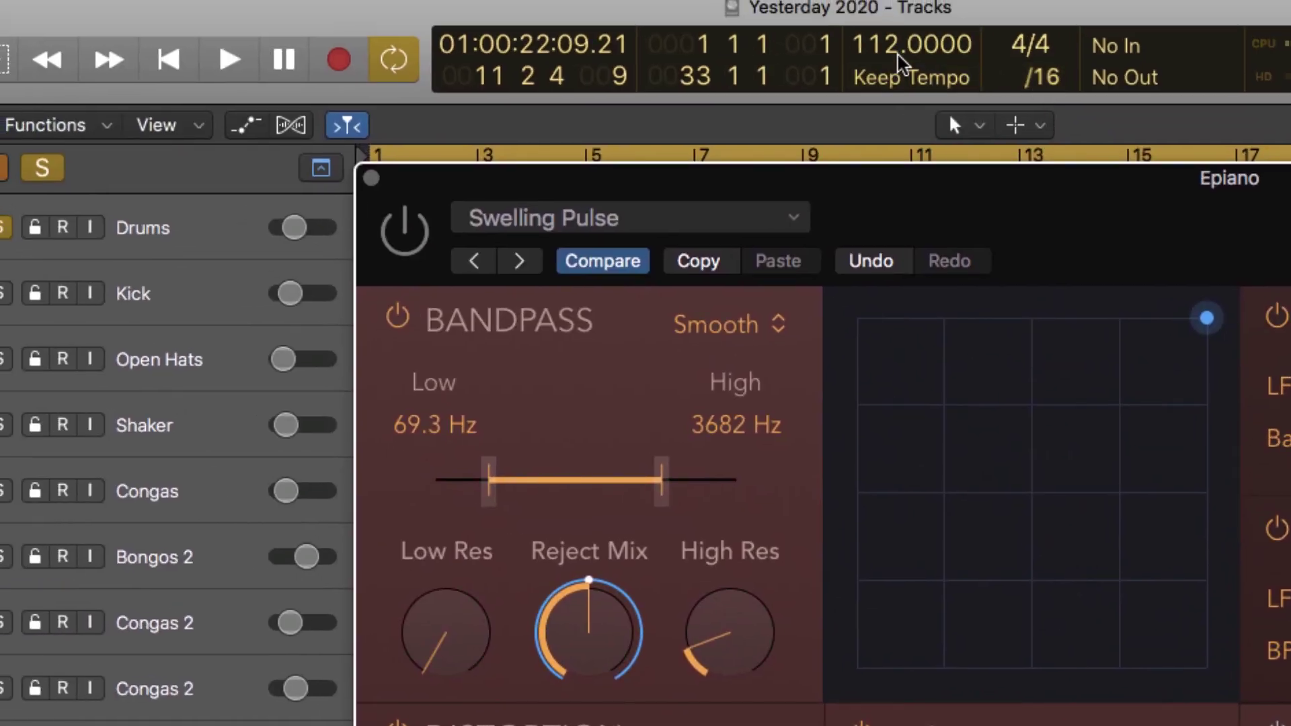
Close the Phat FX window and play the soloed Epiano and Drums from the start of the project with the effect bypassed.
{"action": "left_click_drag", "start_coordinate": [1180, 214], "coordinate": [1156, 74]}
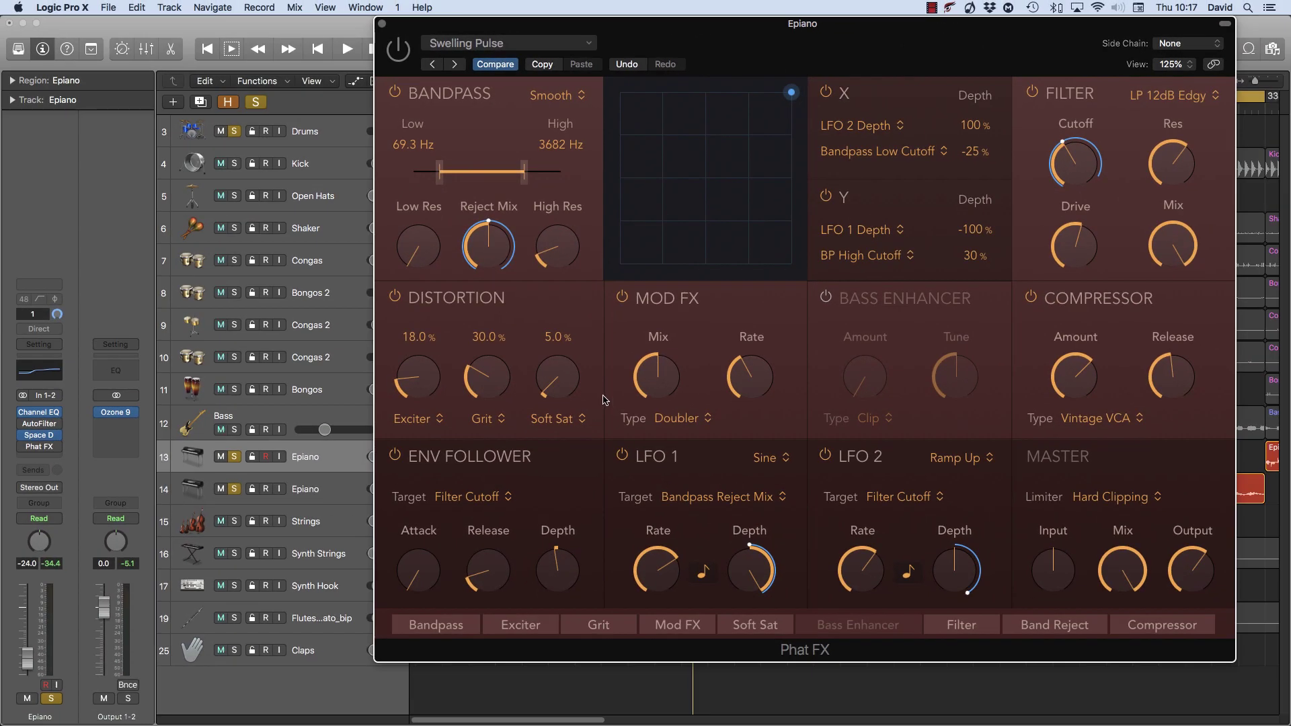
{"action": "key", "text": "super+w"}
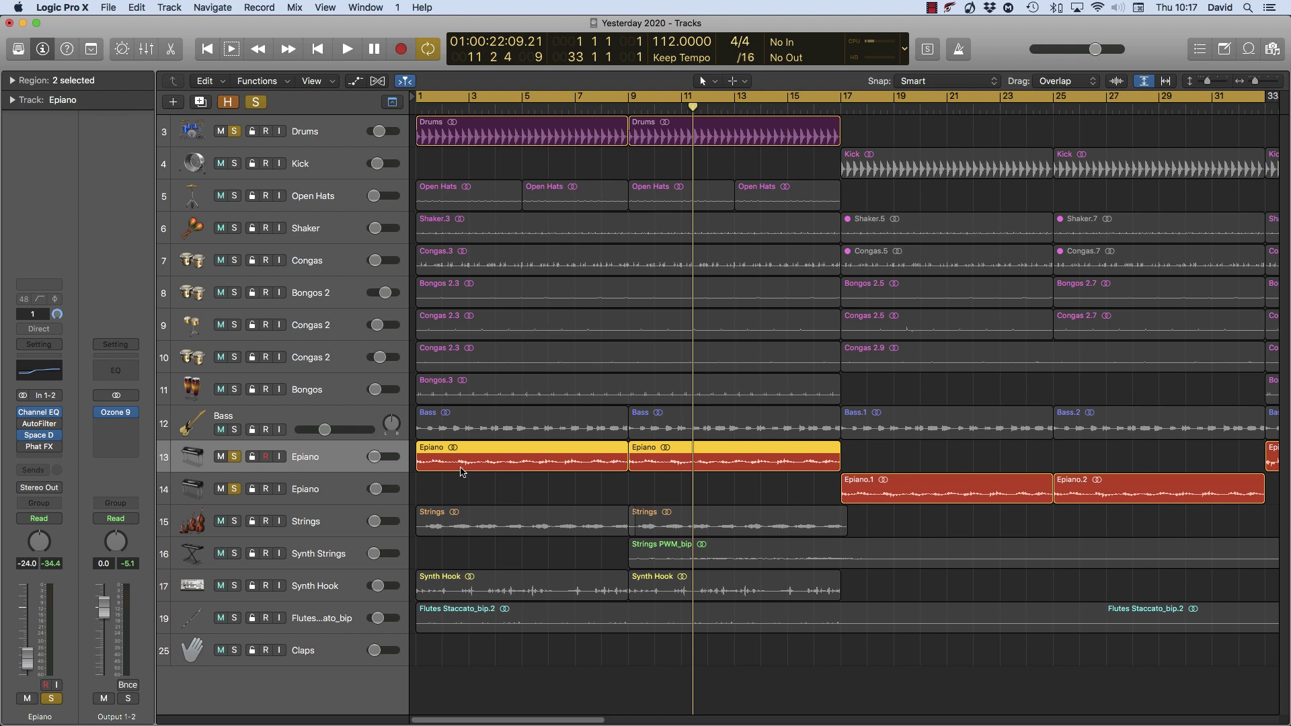
{"action": "key", "text": "Return"}
{"action": "key", "text": "space"}
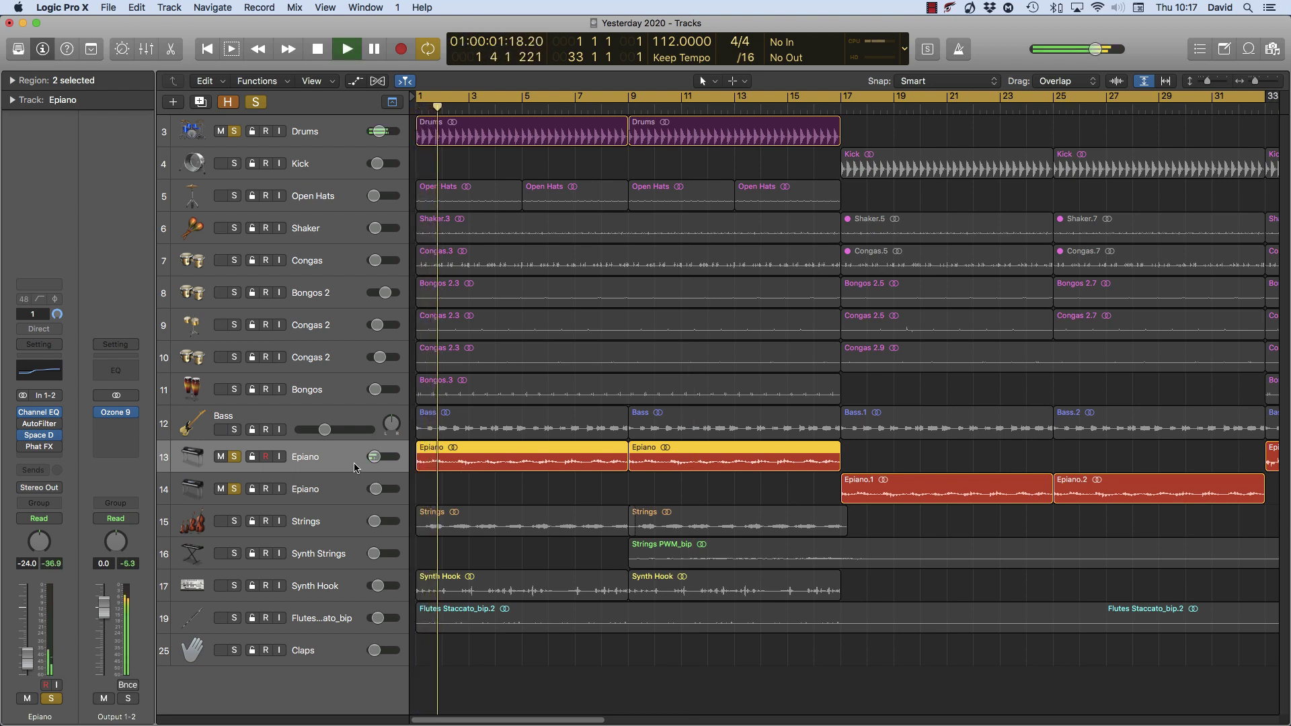
{"action": "mouse_move", "coordinate": [32, 454]}
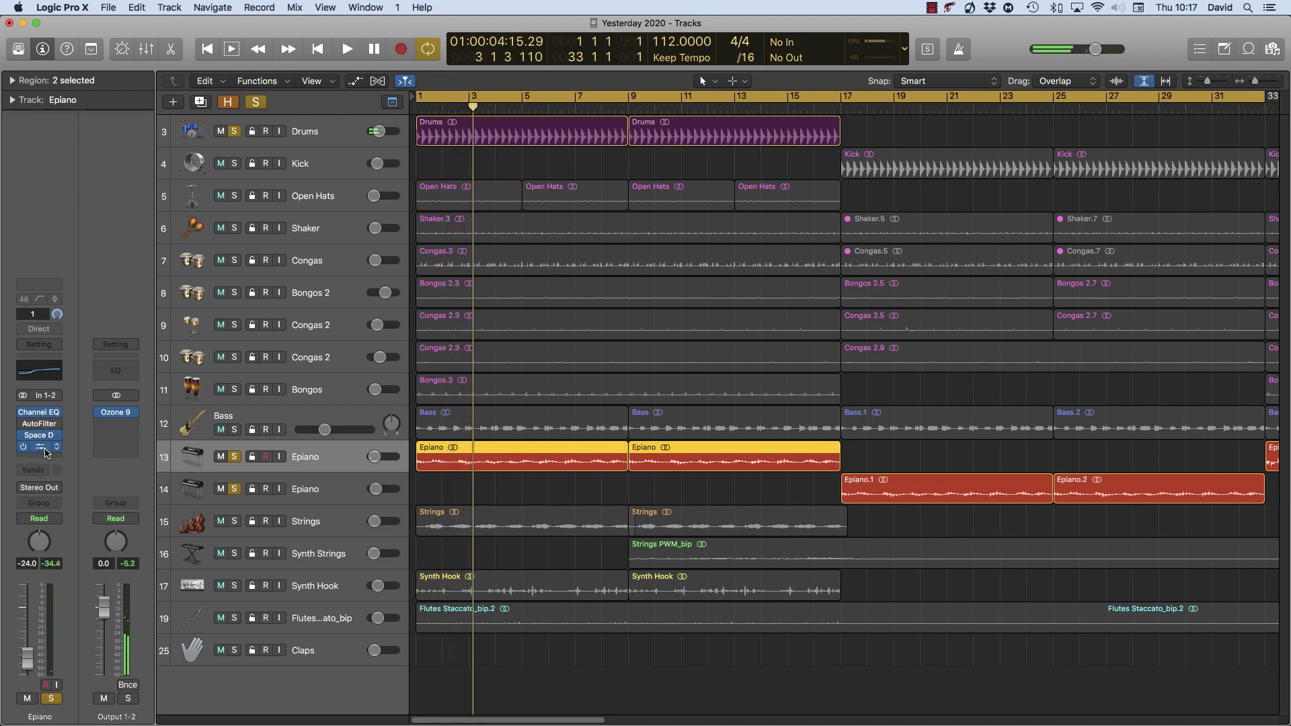
Clear all track solos and play the full mix with Phat FX active on the first Epiano track.
{"action": "key", "text": "space"}
{"action": "left_click", "coordinate": [234, 456], "text": "alt"}
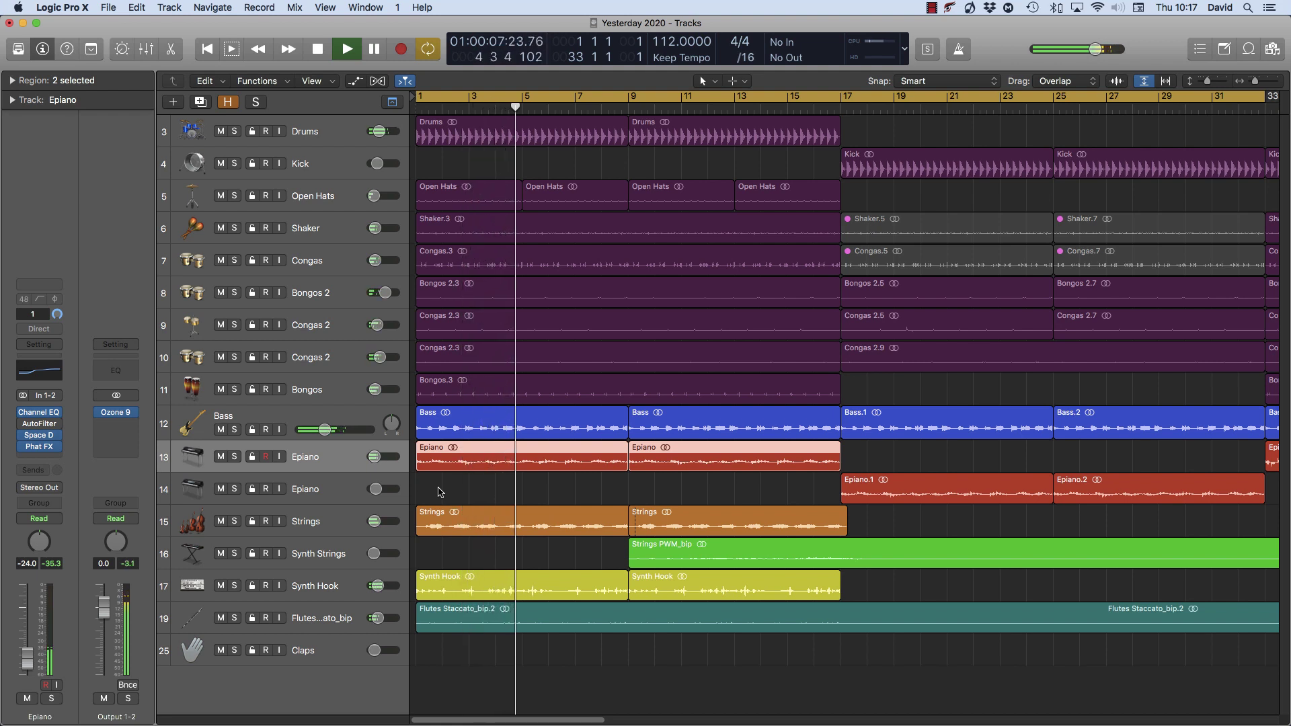
{"action": "key", "text": "space"}
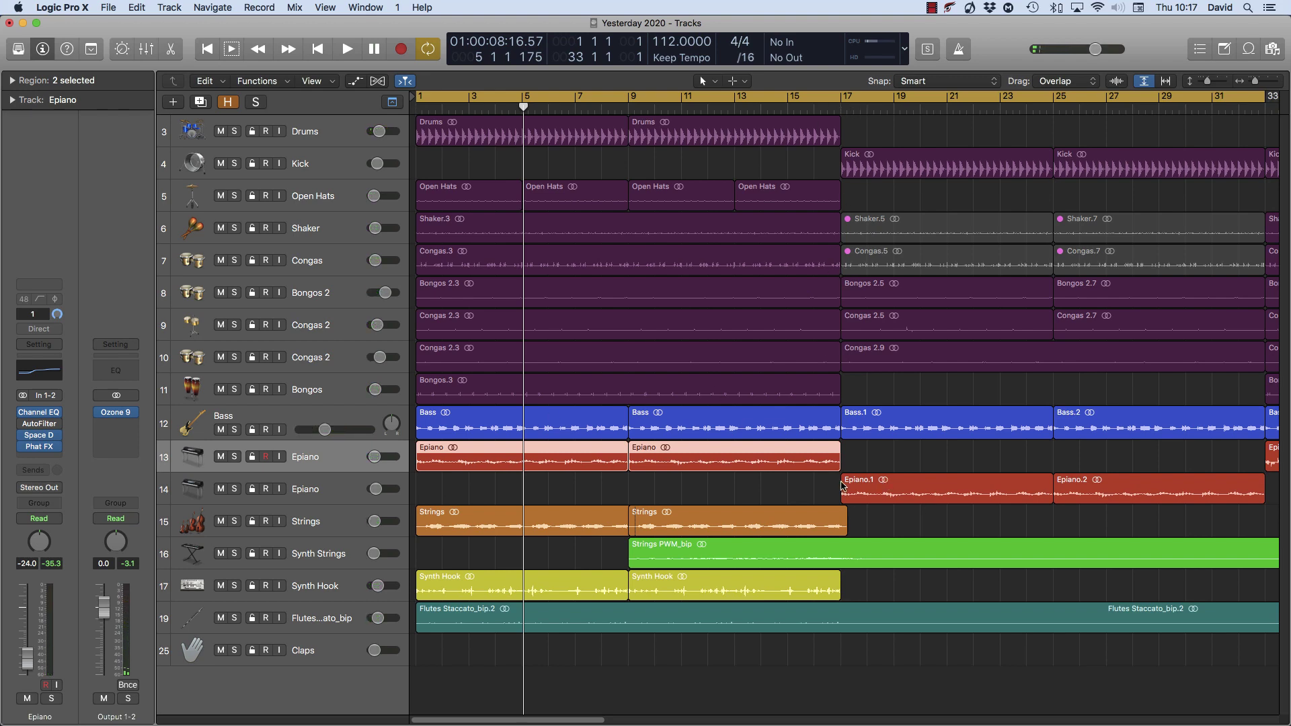
Play the full mix from just before bar 17 to hear the second Epiano part enter.
{"action": "left_click", "coordinate": [820, 107]}
{"action": "key", "text": "space"}
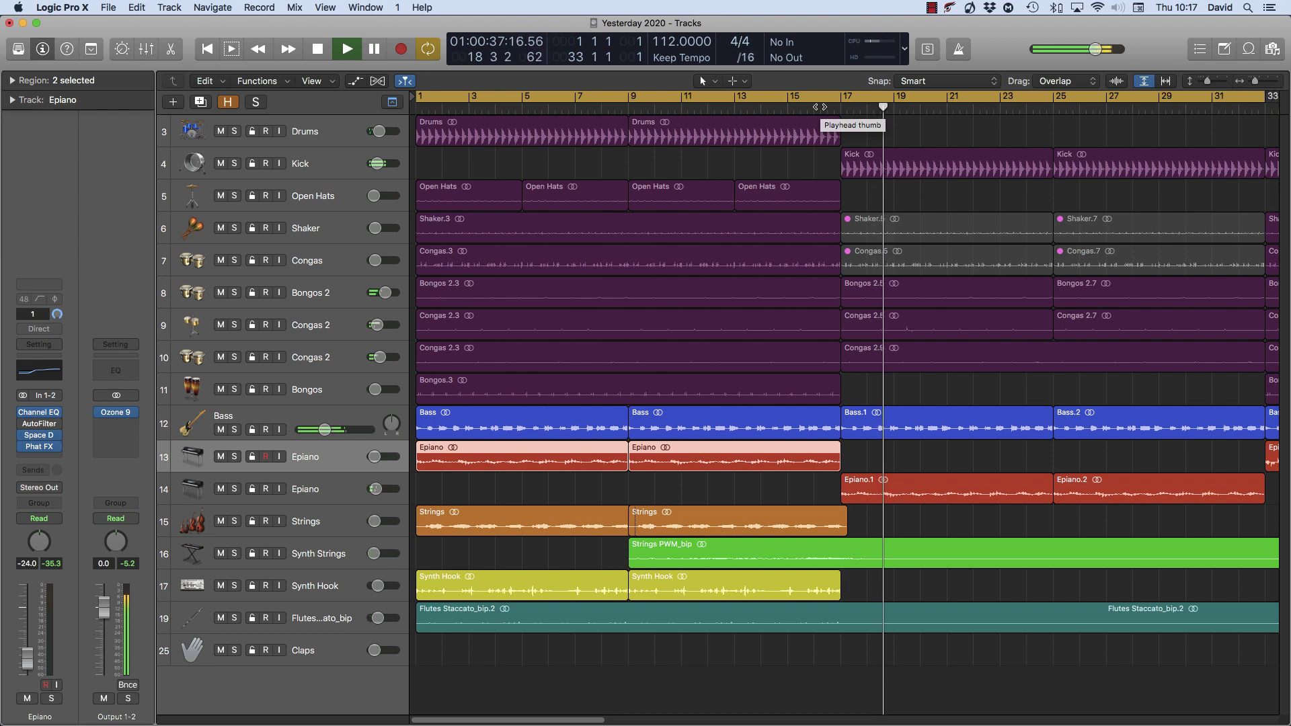
{"action": "key", "text": "space"}
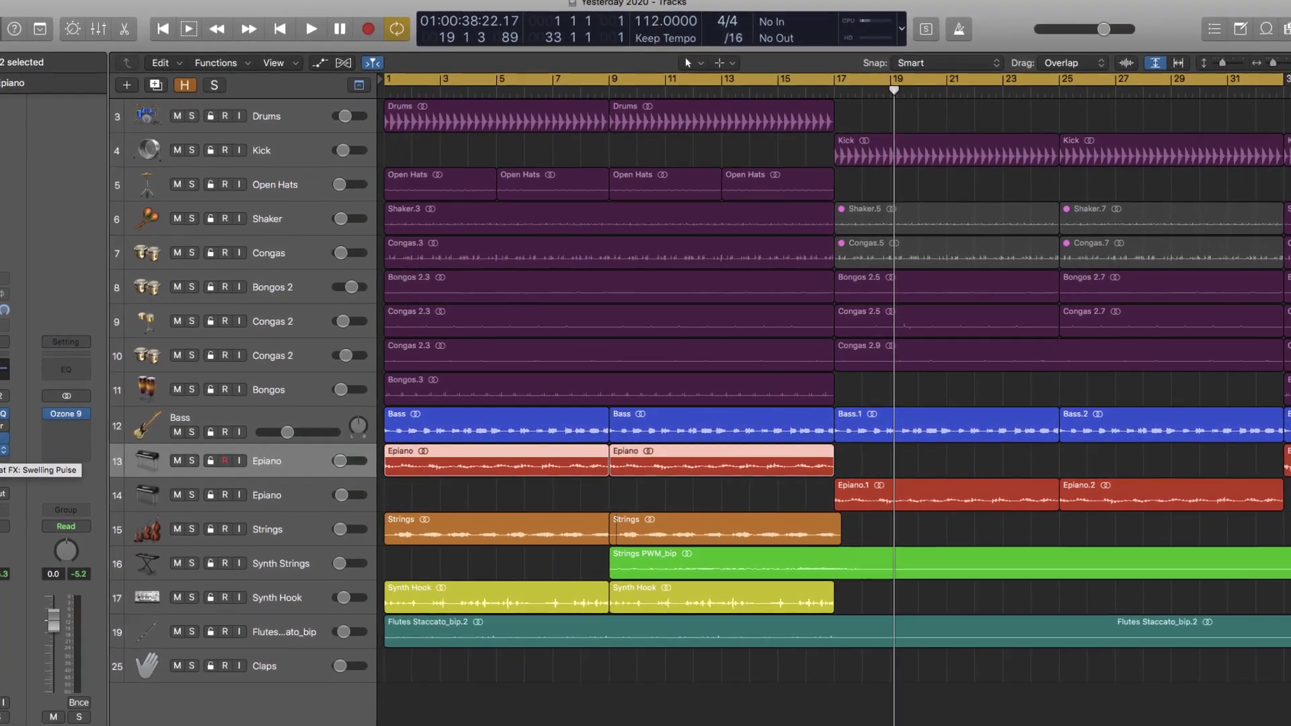
{"action": "left_click", "coordinate": [6, 449]}
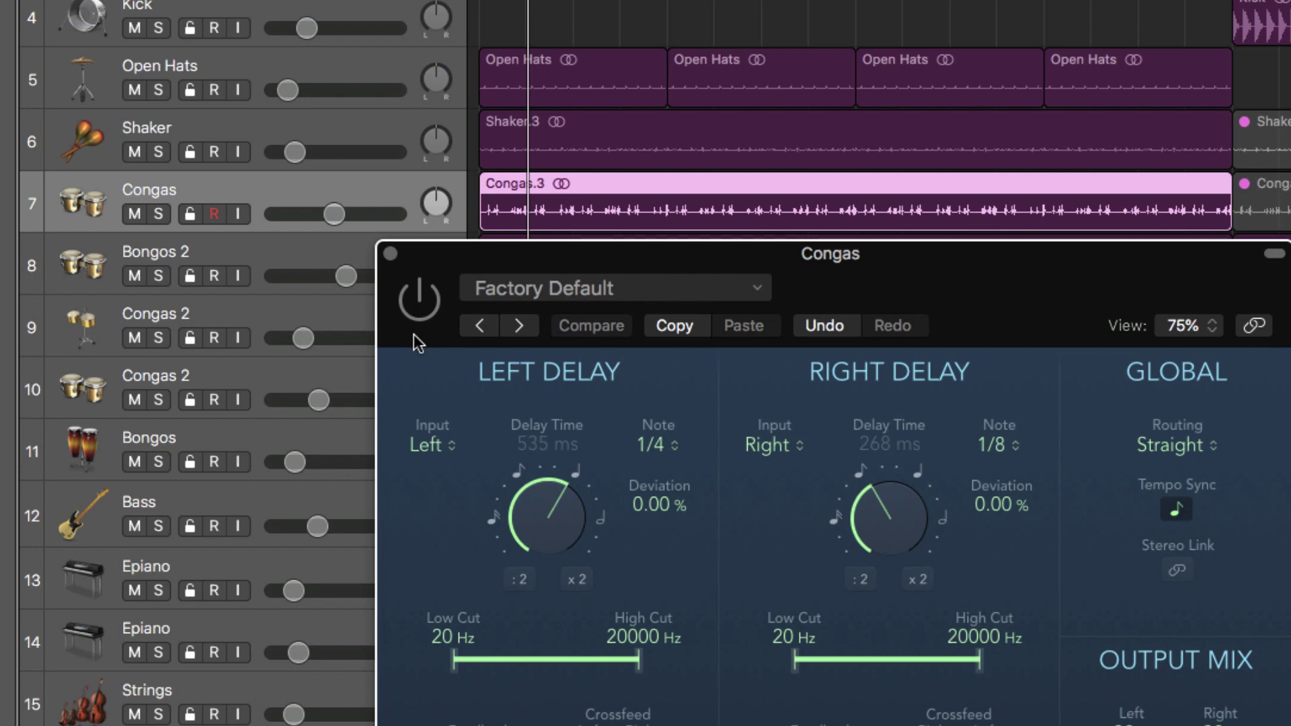
Solo the Congas with the Shaker and compare the Congas with Stereo Delay active and bypassed during playback.
{"action": "key", "text": "s"}
{"action": "key", "text": "space"}
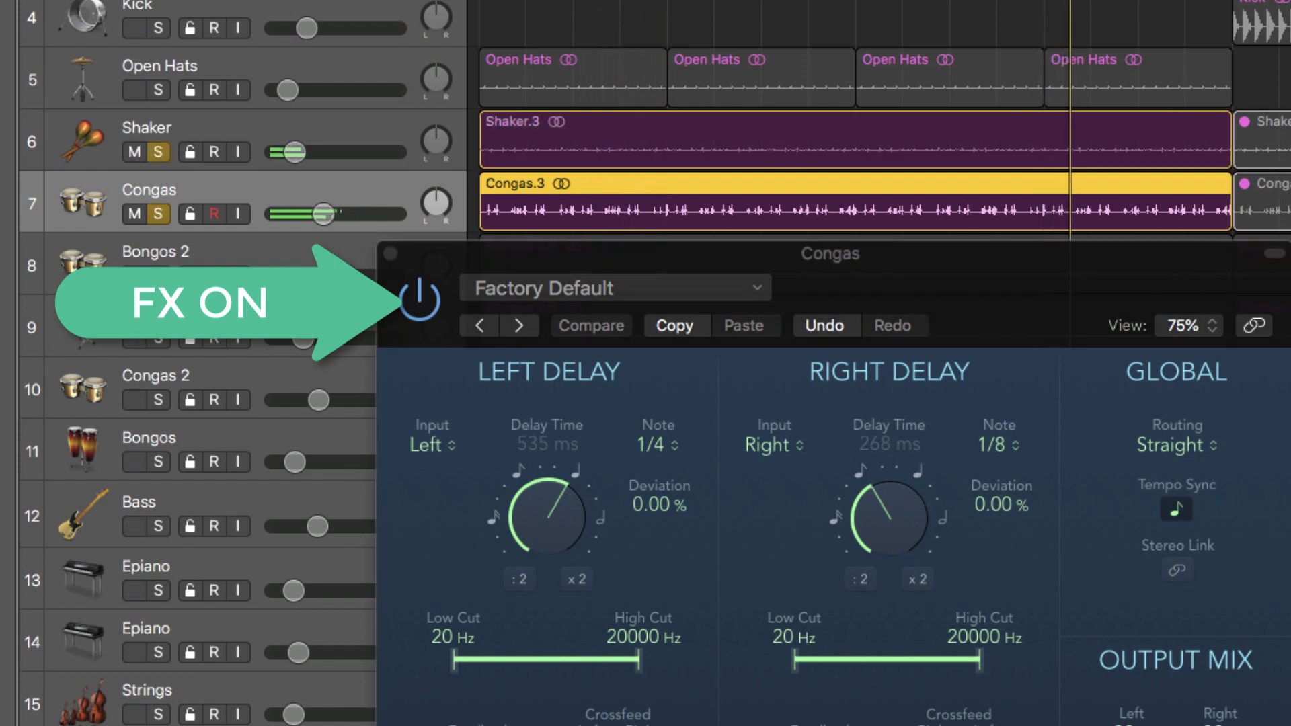
{"action": "left_click", "coordinate": [424, 317]}
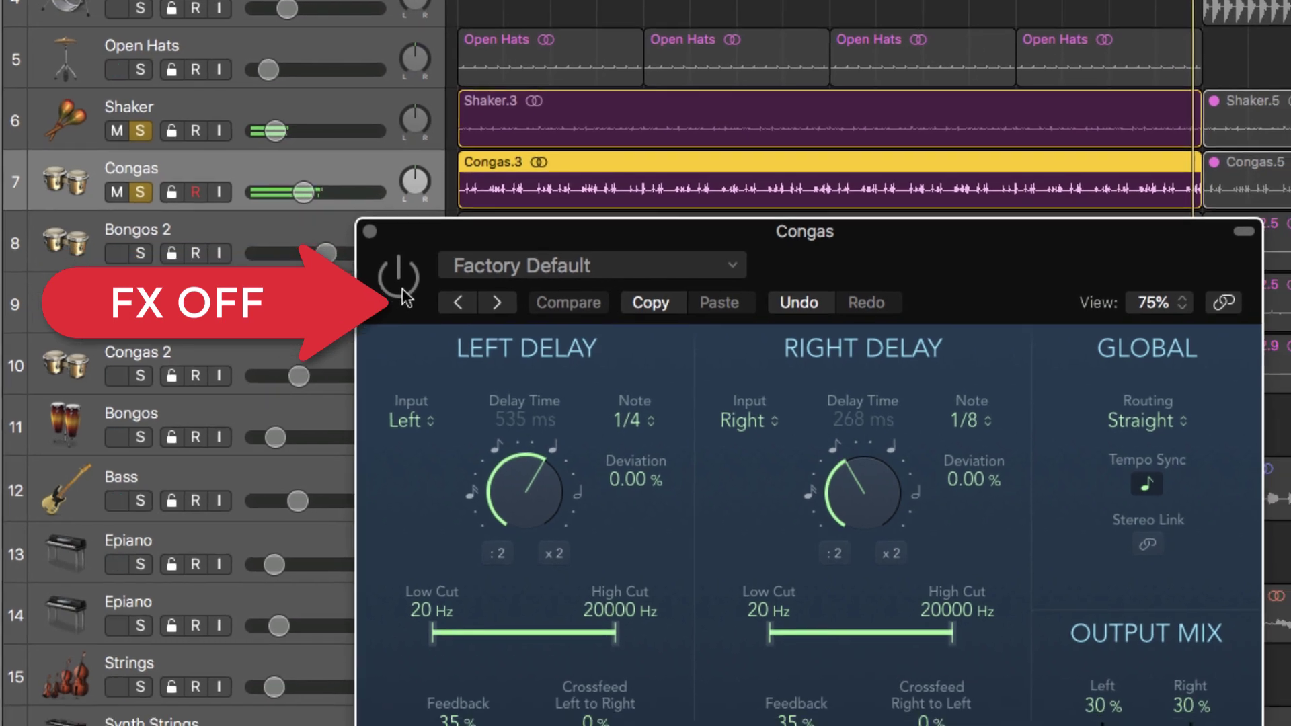
{"action": "left_click", "coordinate": [424, 317]}
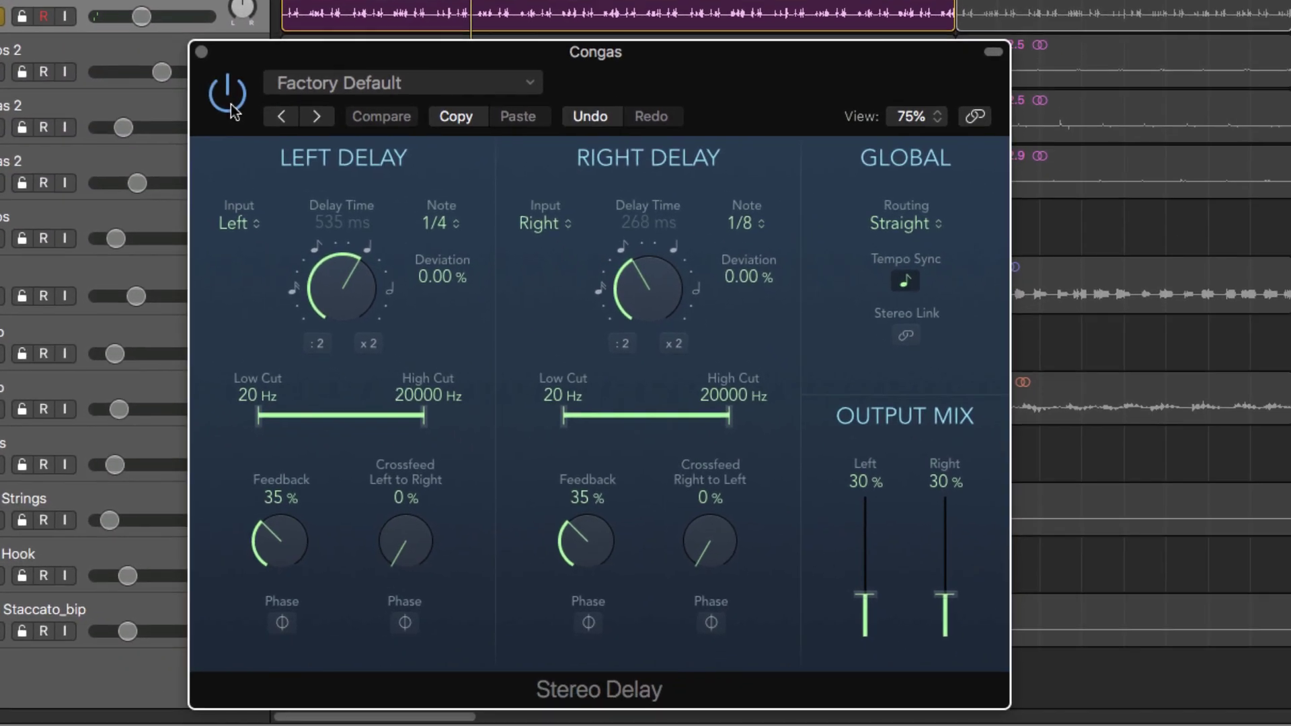
Load the 1\8 Note factory preset in the Congas track's Stereo Delay.
{"action": "left_click", "coordinate": [403, 83]}
{"action": "mouse_move", "coordinate": [470, 541]}
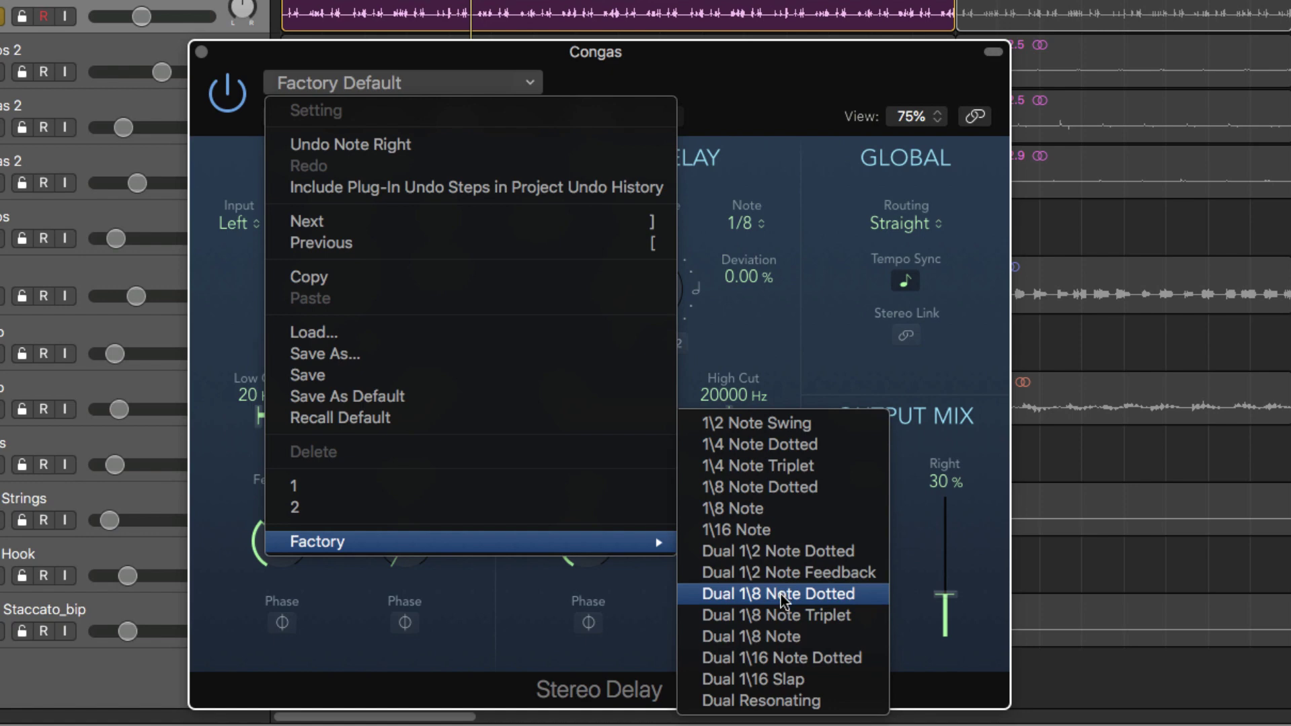
{"action": "left_click", "coordinate": [733, 508]}
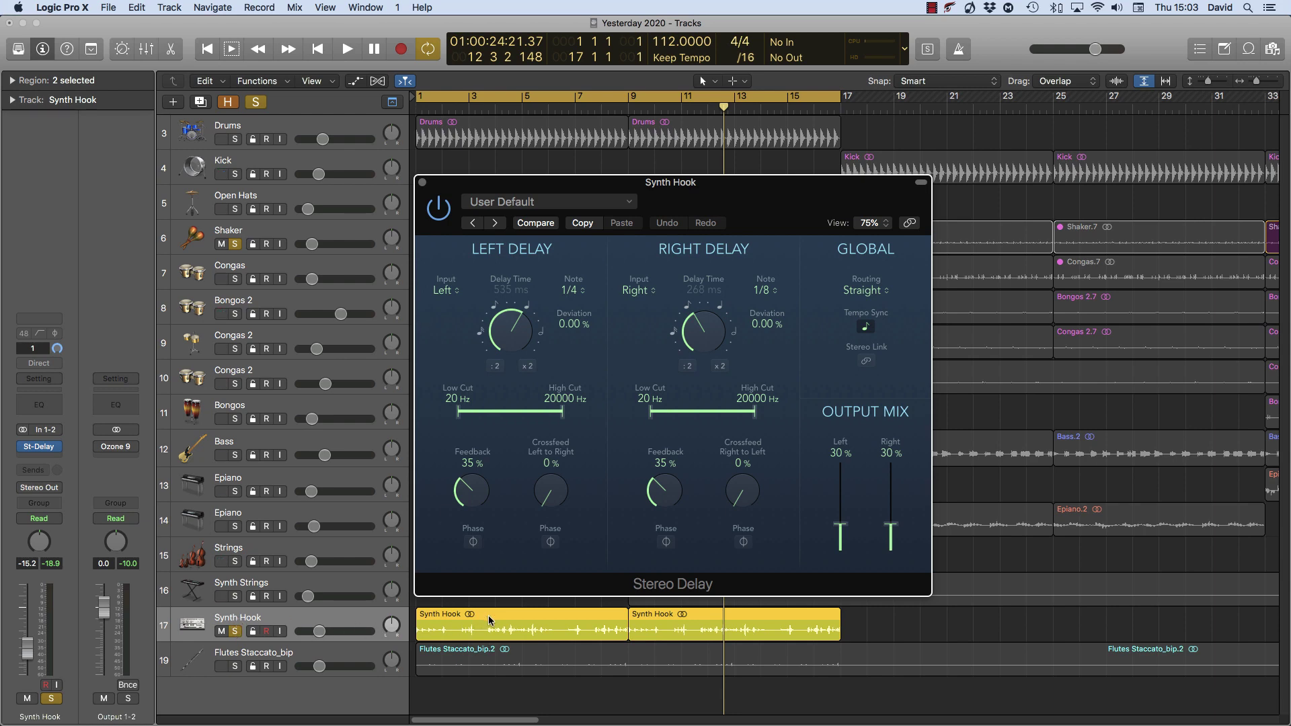
Play the soloed Synth Hook from the start with Stereo Delay bypassed, and compare it with the delay turned on.
{"action": "left_click_drag", "start_coordinate": [448, 205], "coordinate": [519, 205]}
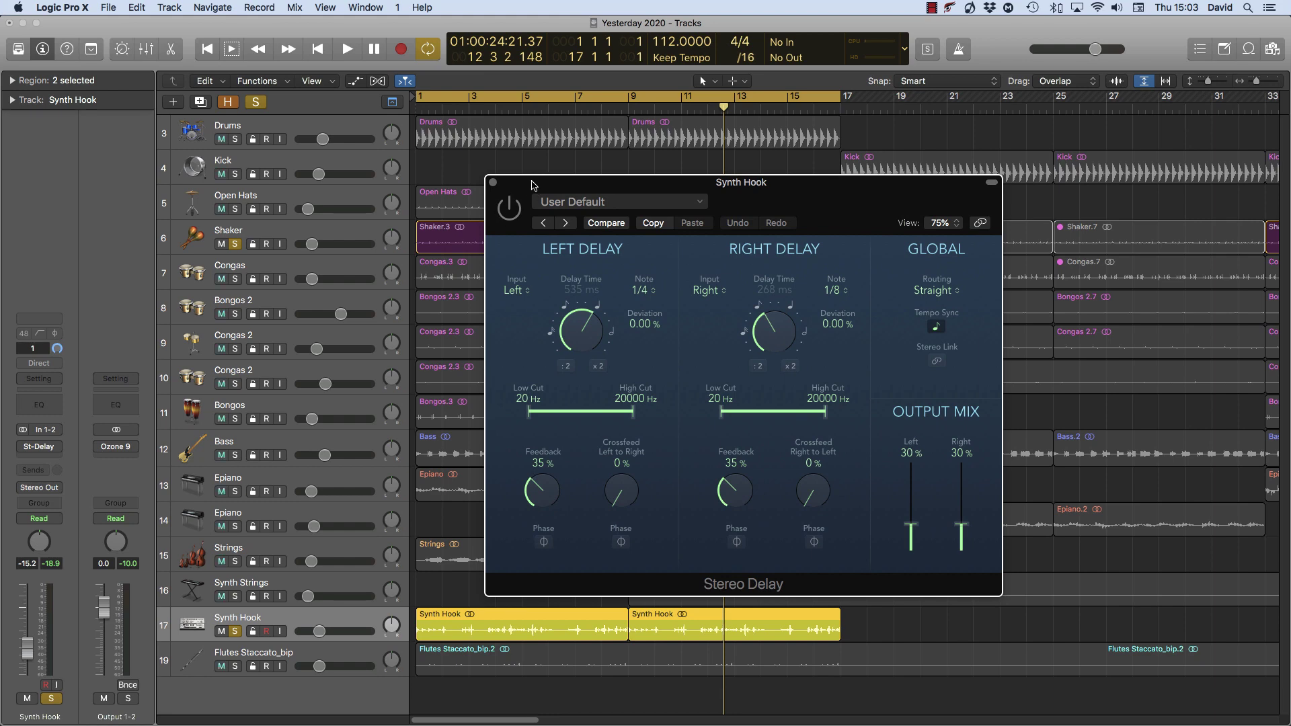
{"action": "key", "text": "Return"}
{"action": "key", "text": "space"}
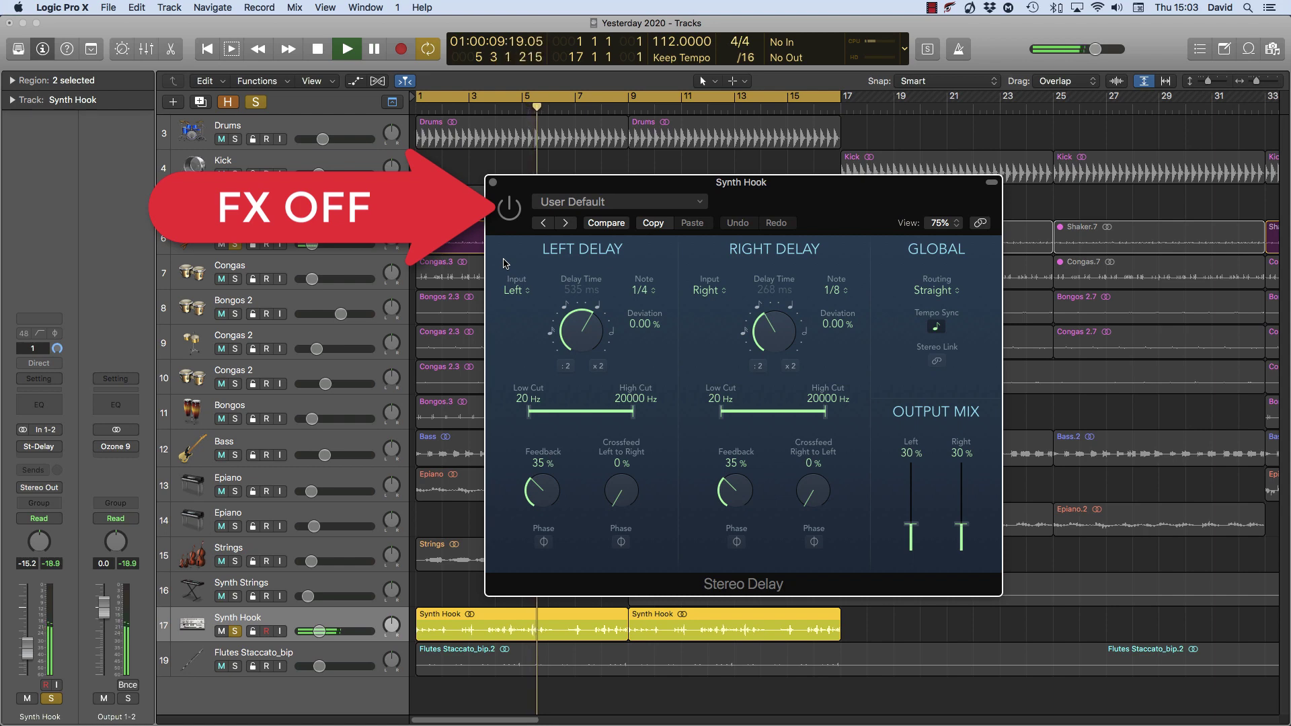
{"action": "key", "text": "space"}
{"action": "left_click", "coordinate": [509, 209]}
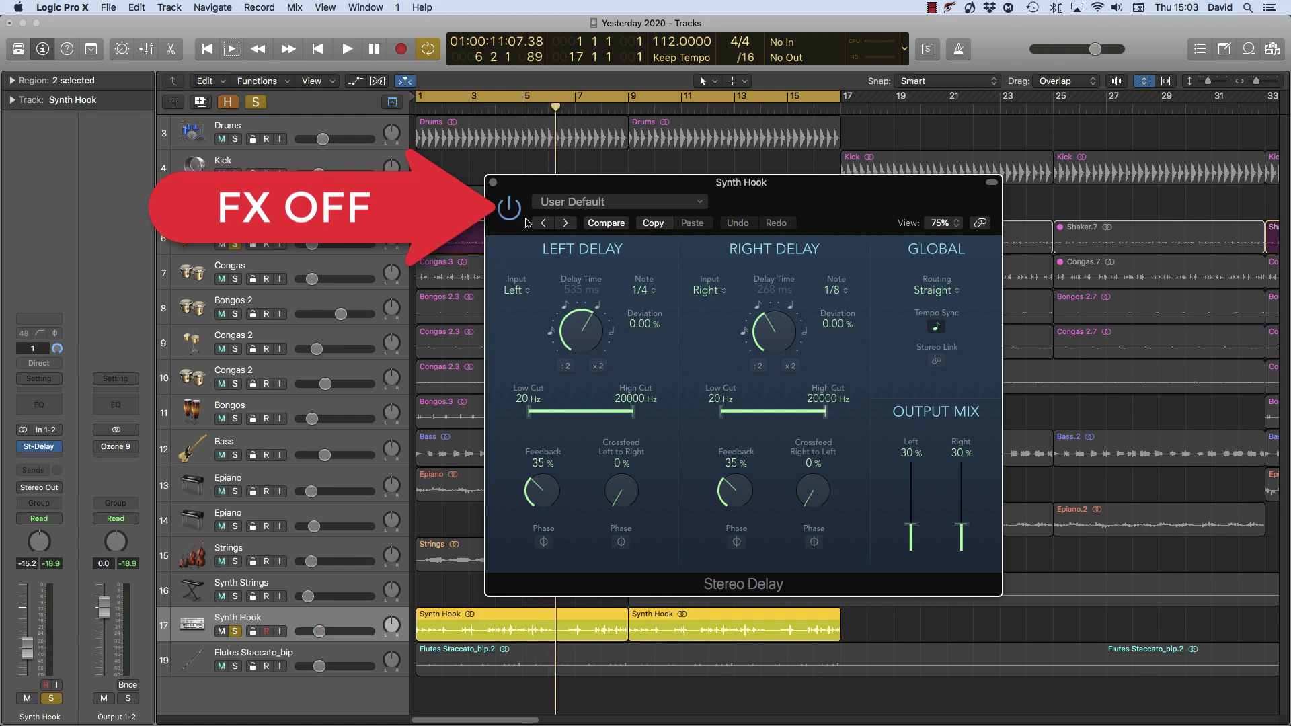
{"action": "key", "text": "space"}
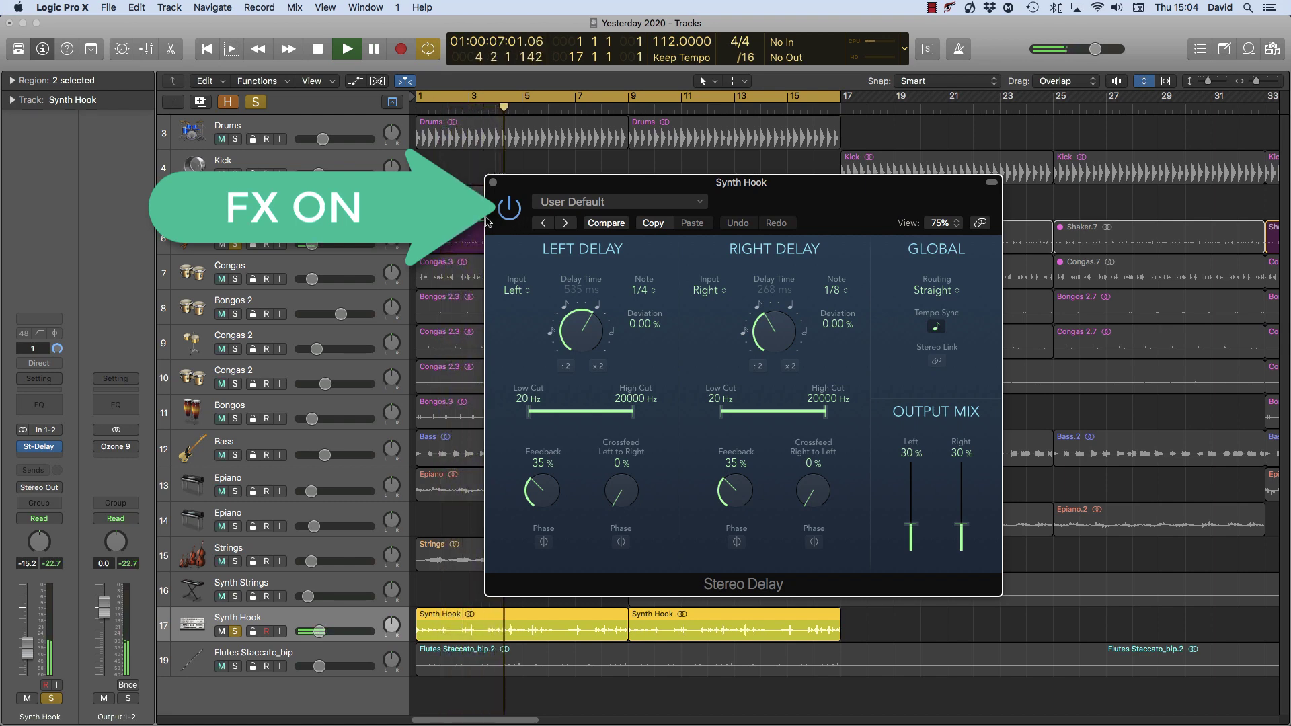
Add the Drums and Congas to the solo during playback and bypass the Synth Hook's Stereo Delay for comparison.
{"action": "left_click", "coordinate": [237, 139]}
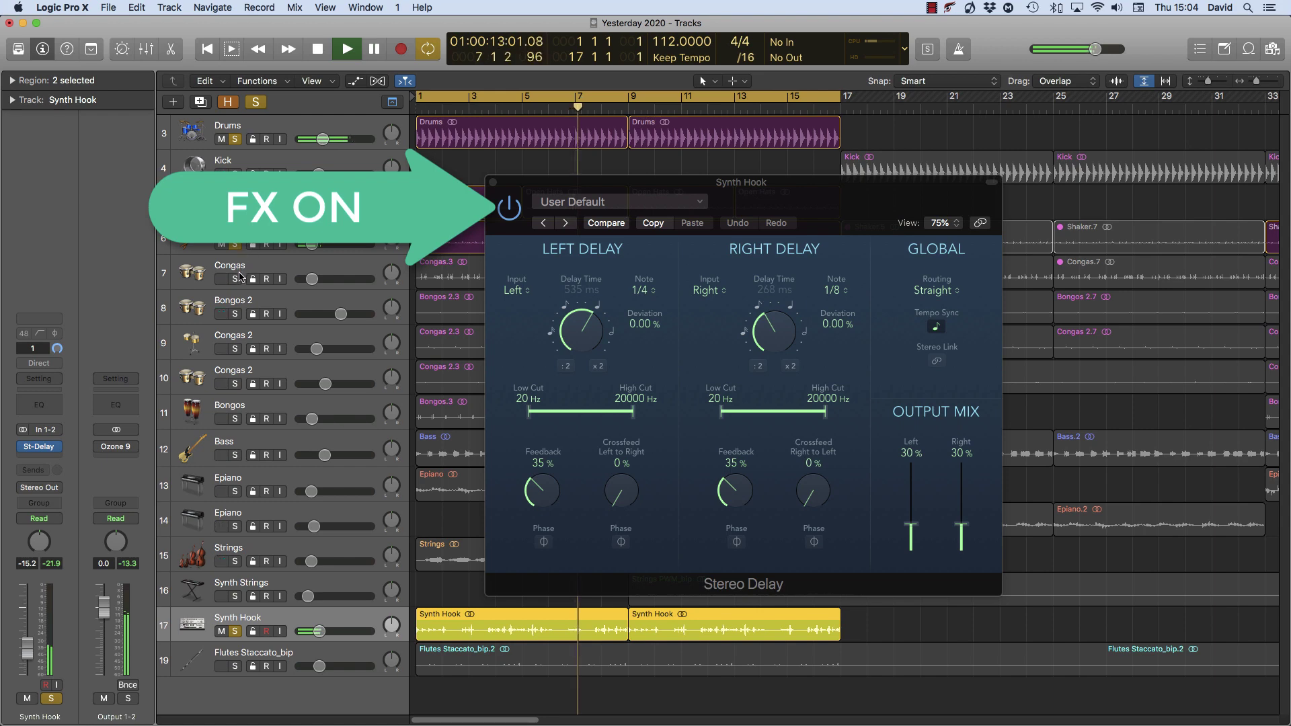
{"action": "left_click", "coordinate": [237, 279]}
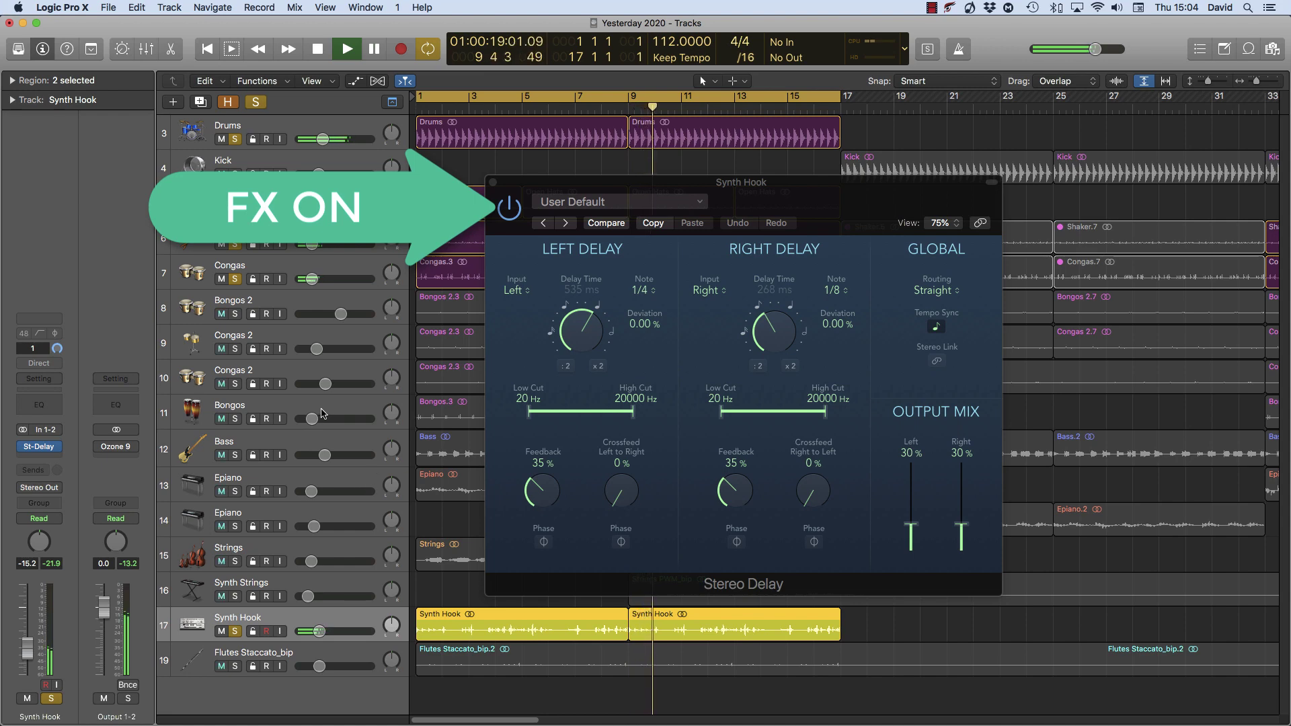
{"action": "left_click", "coordinate": [510, 210]}
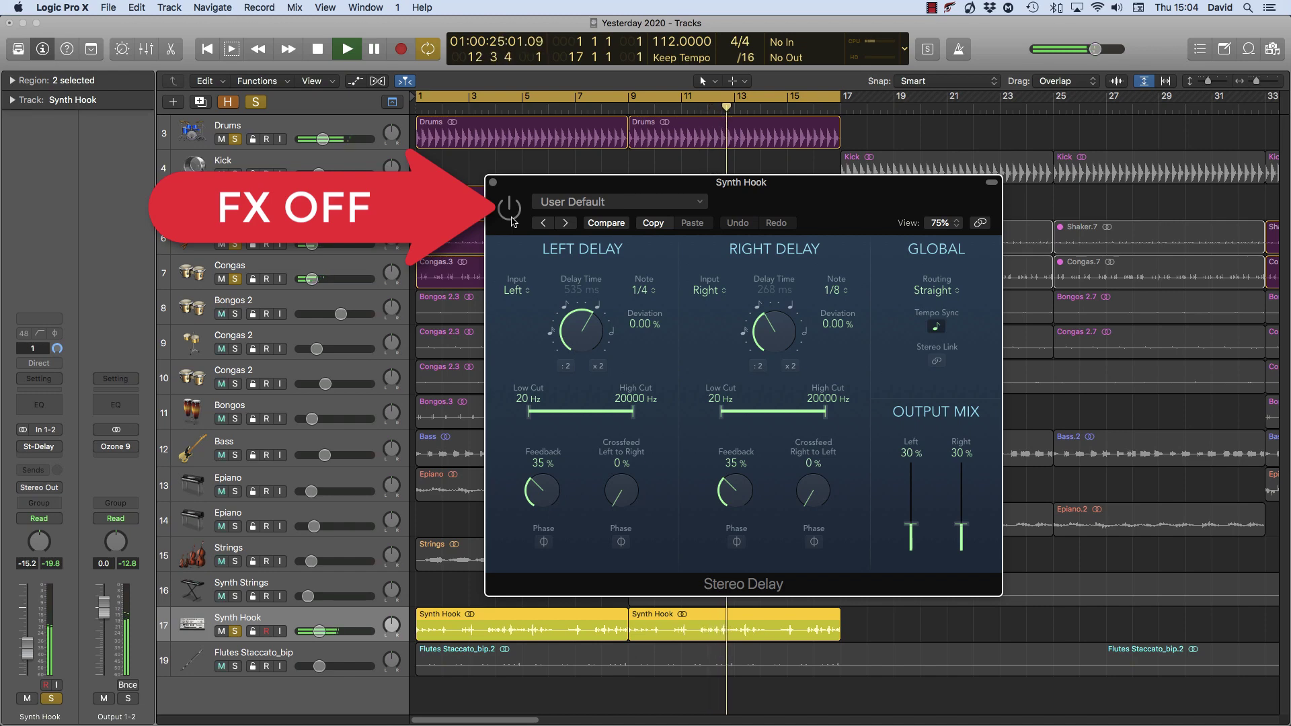
Turn the Synth Hook's Stereo Delay back on and stop playback.
{"action": "left_click", "coordinate": [510, 217]}
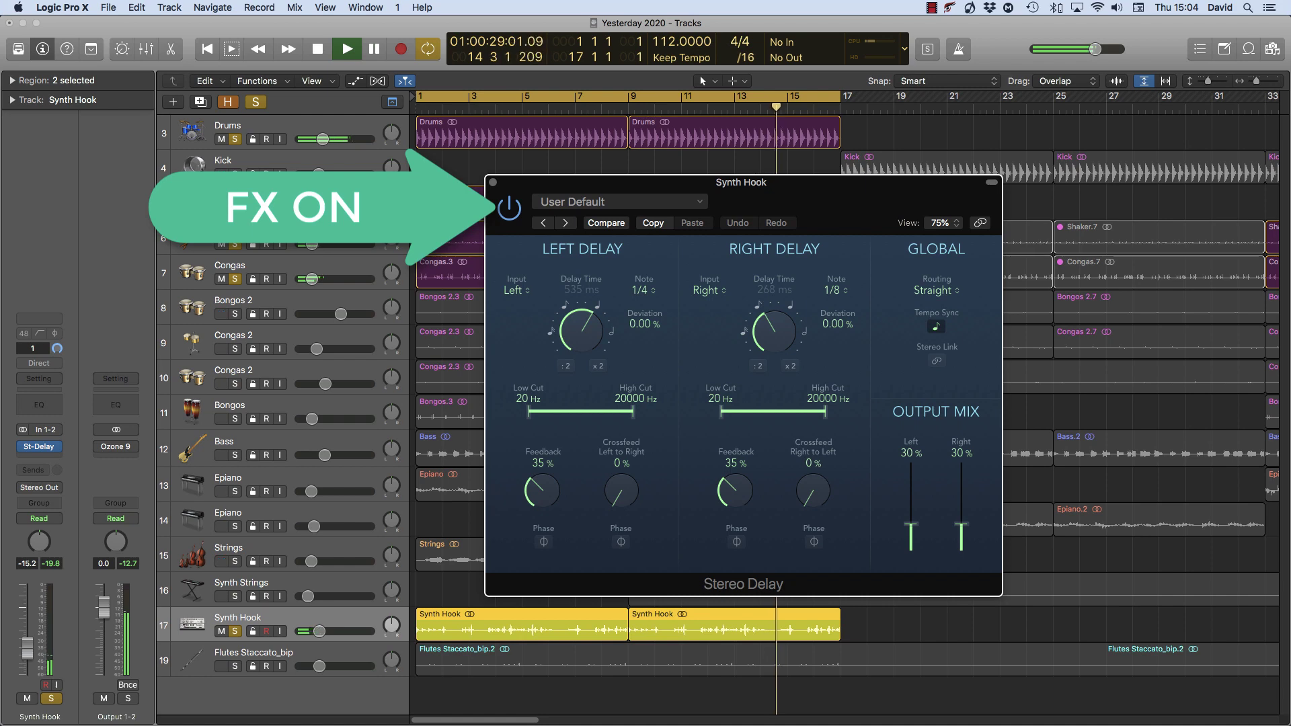
{"action": "key", "text": "space"}
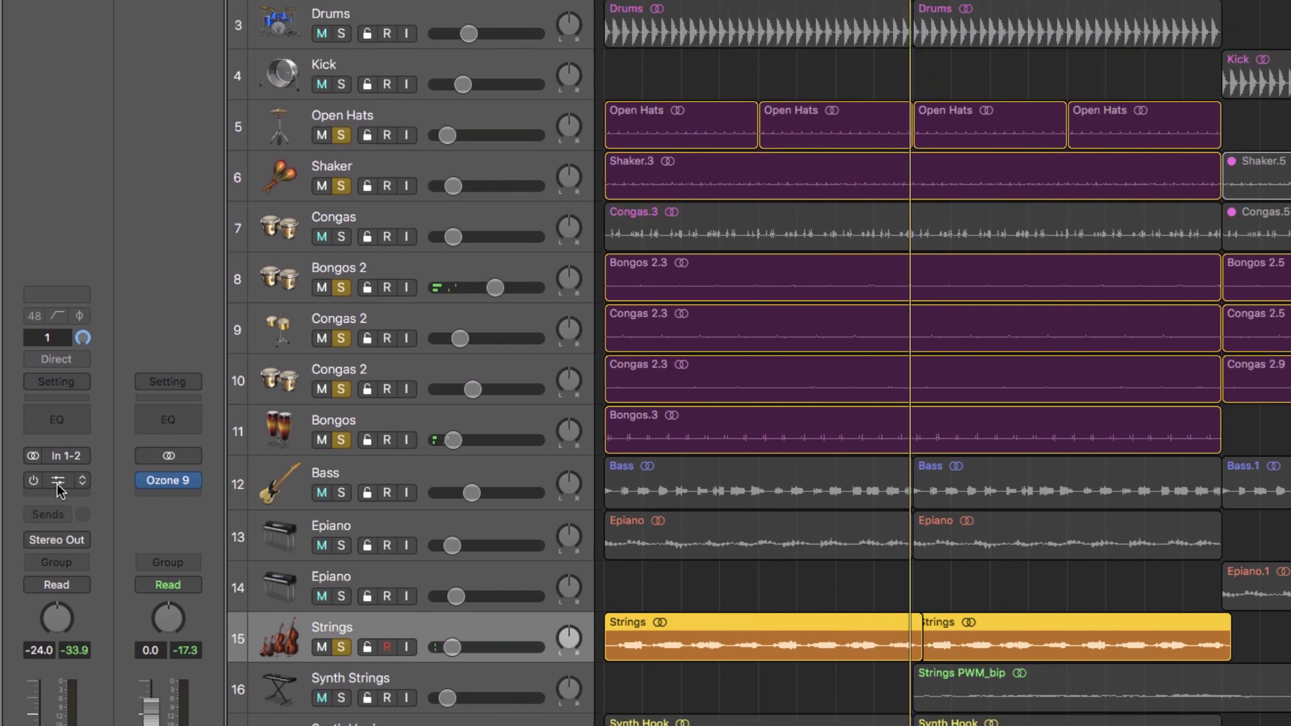
Compare the Strings track's AutoFilter bypassed and active during playback, and turn off solo to hear it in the full mix.
{"action": "left_click", "coordinate": [59, 353]}
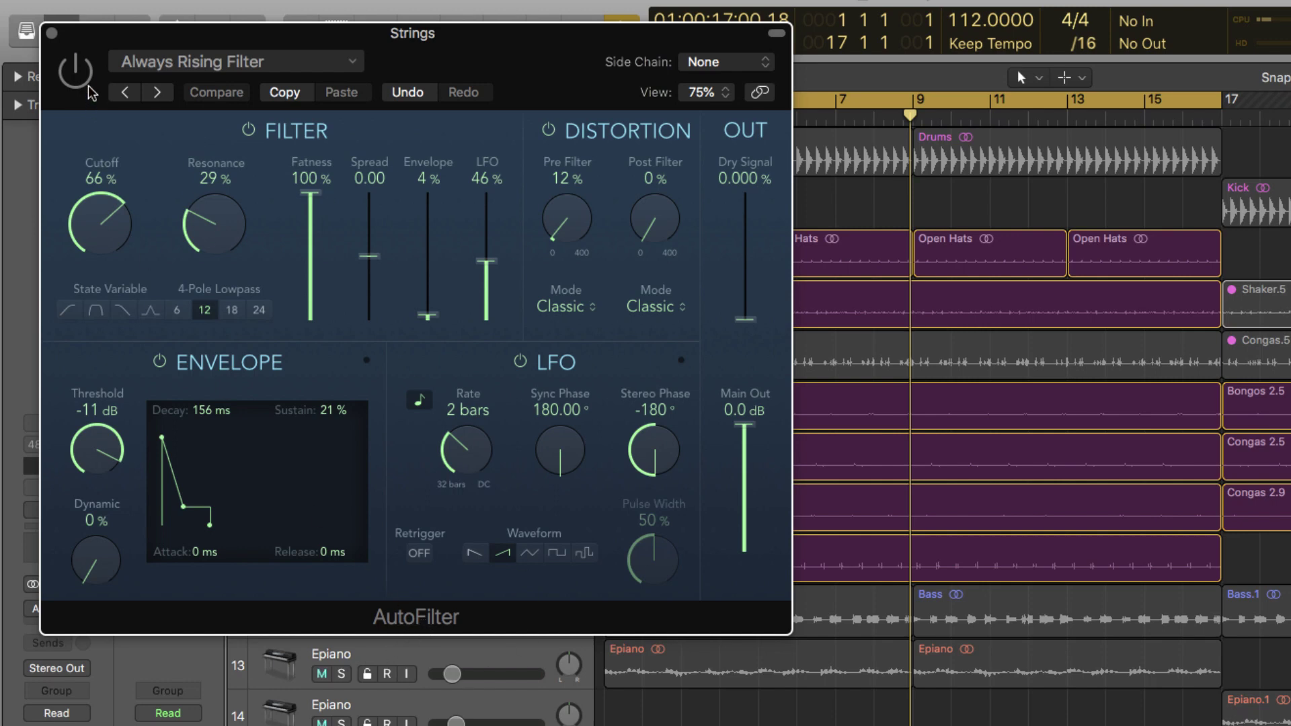
{"action": "left_click_drag", "start_coordinate": [531, 58], "coordinate": [970, 15]}
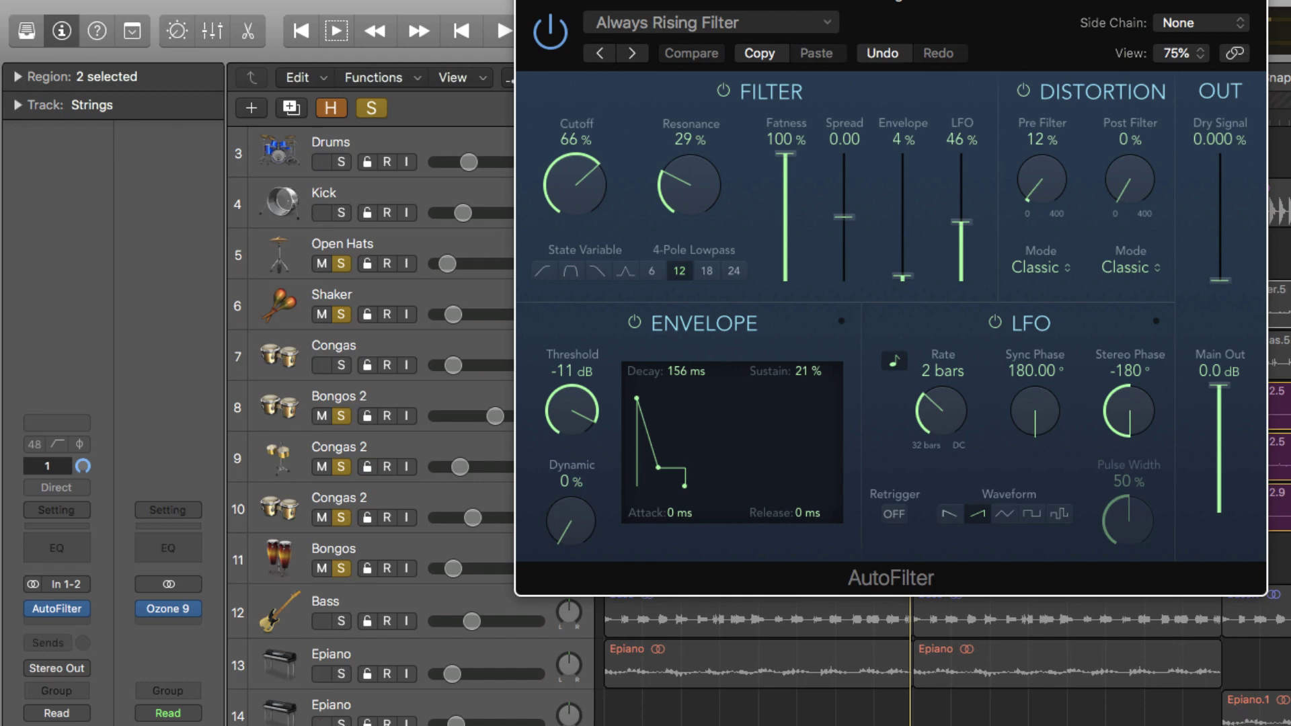
{"action": "left_click", "coordinate": [541, 44]}
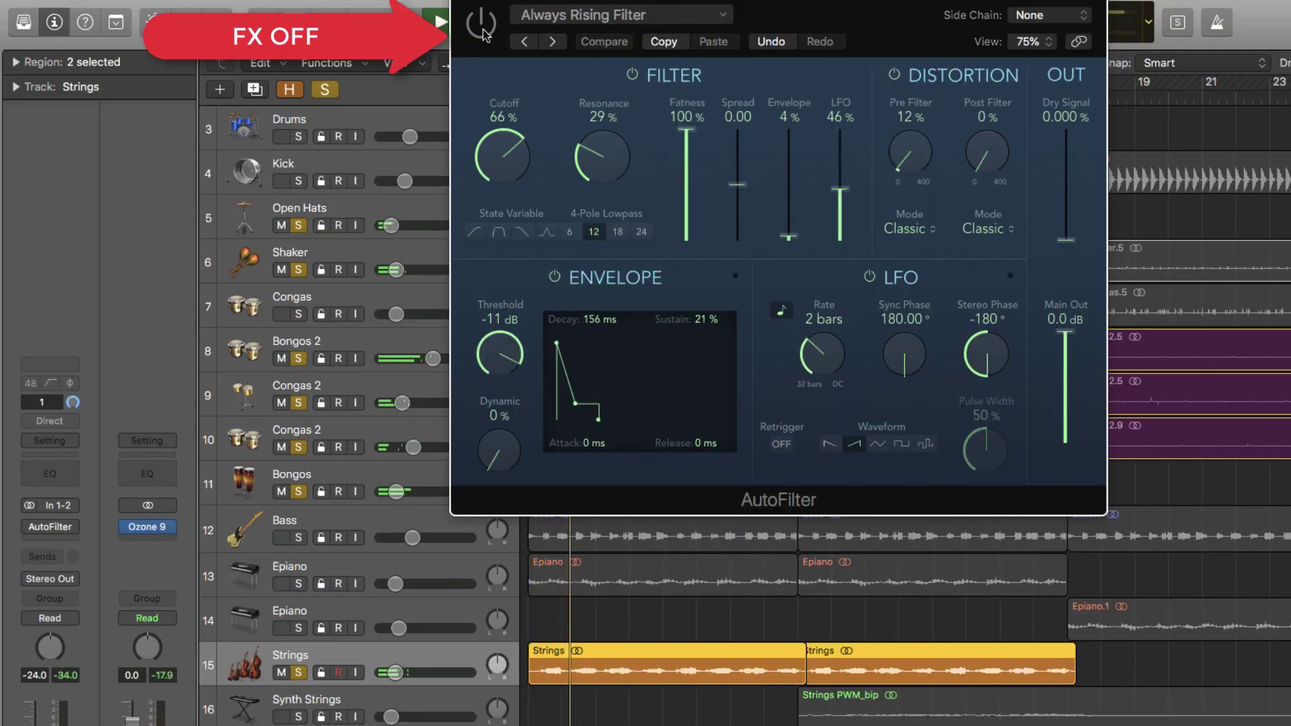
{"action": "left_click", "coordinate": [482, 27]}
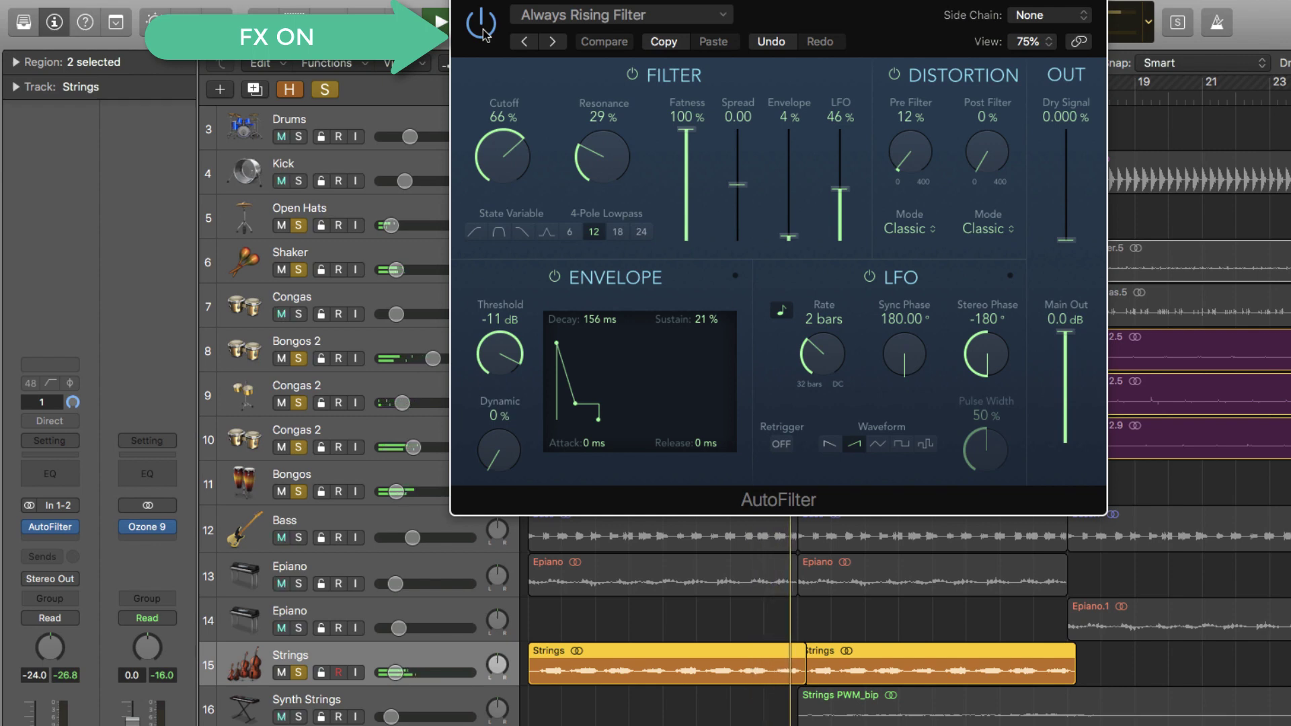
{"action": "left_click", "coordinate": [329, 89]}
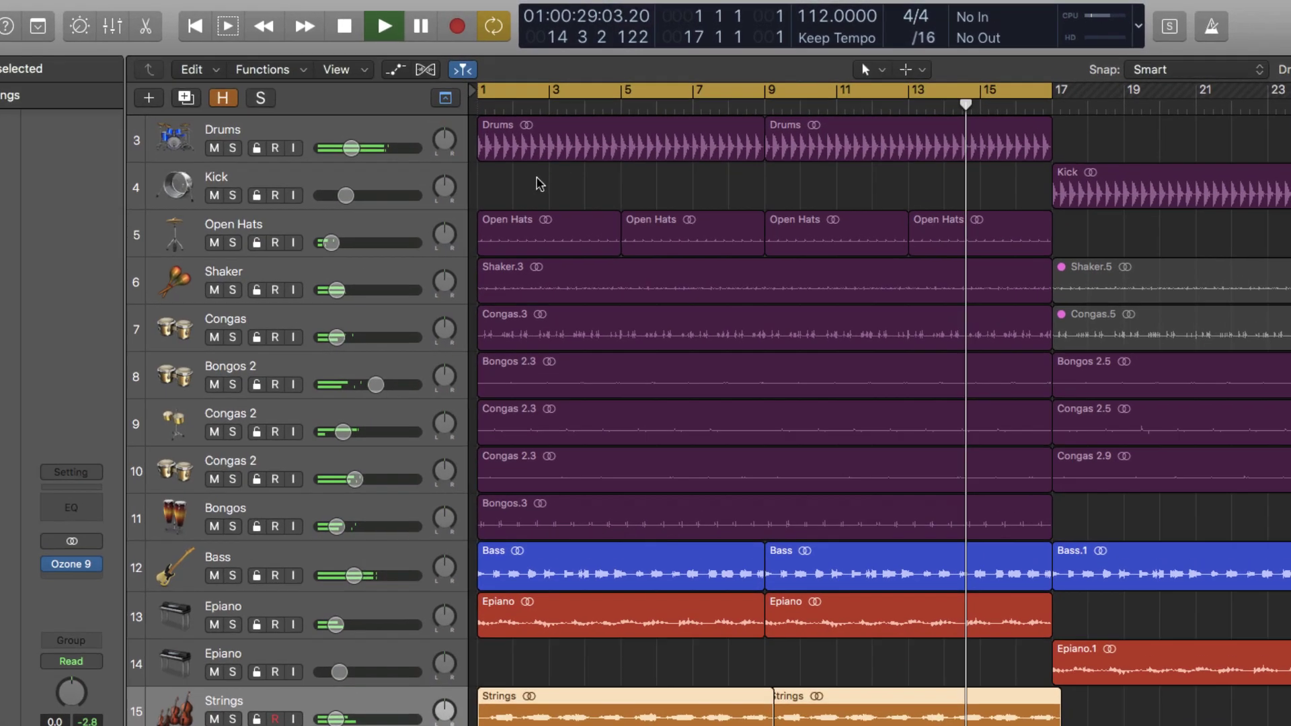
{"action": "key", "text": "space"}
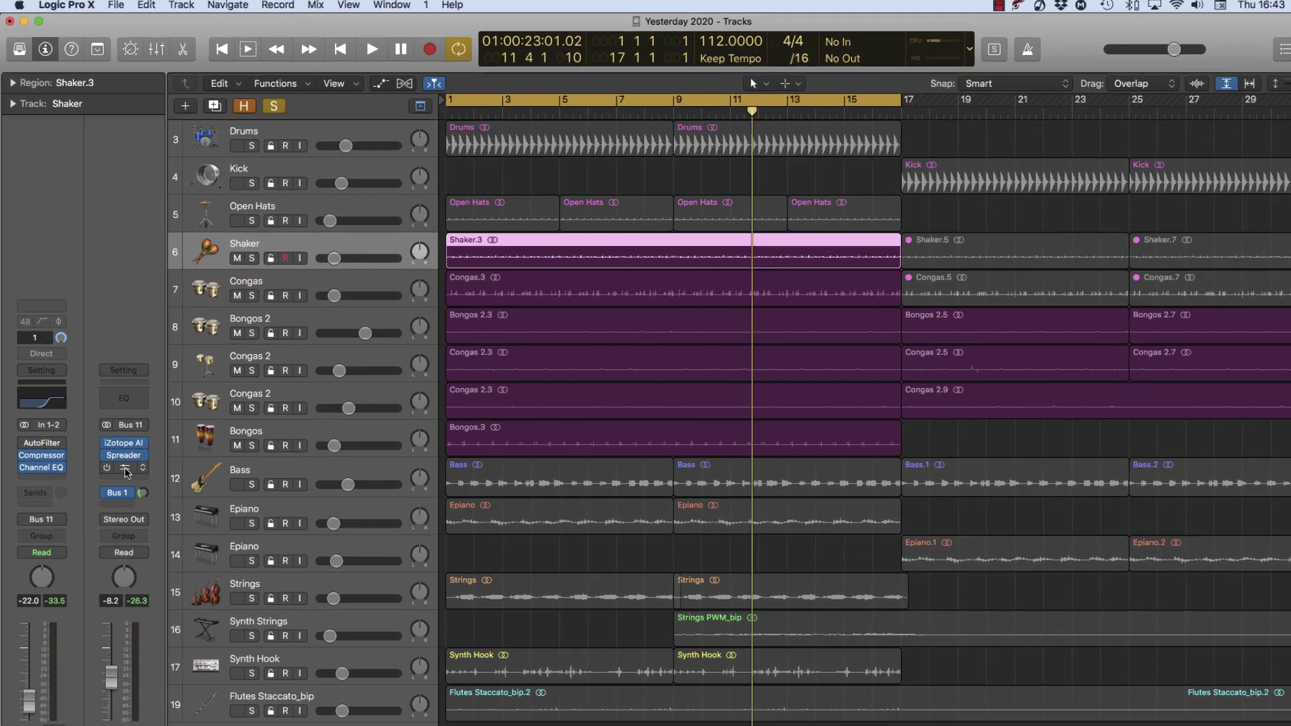
Open Kickstart on the Perc bus and play the soloed percussion with the plug-in bypassed.
{"action": "left_click", "coordinate": [116, 439]}
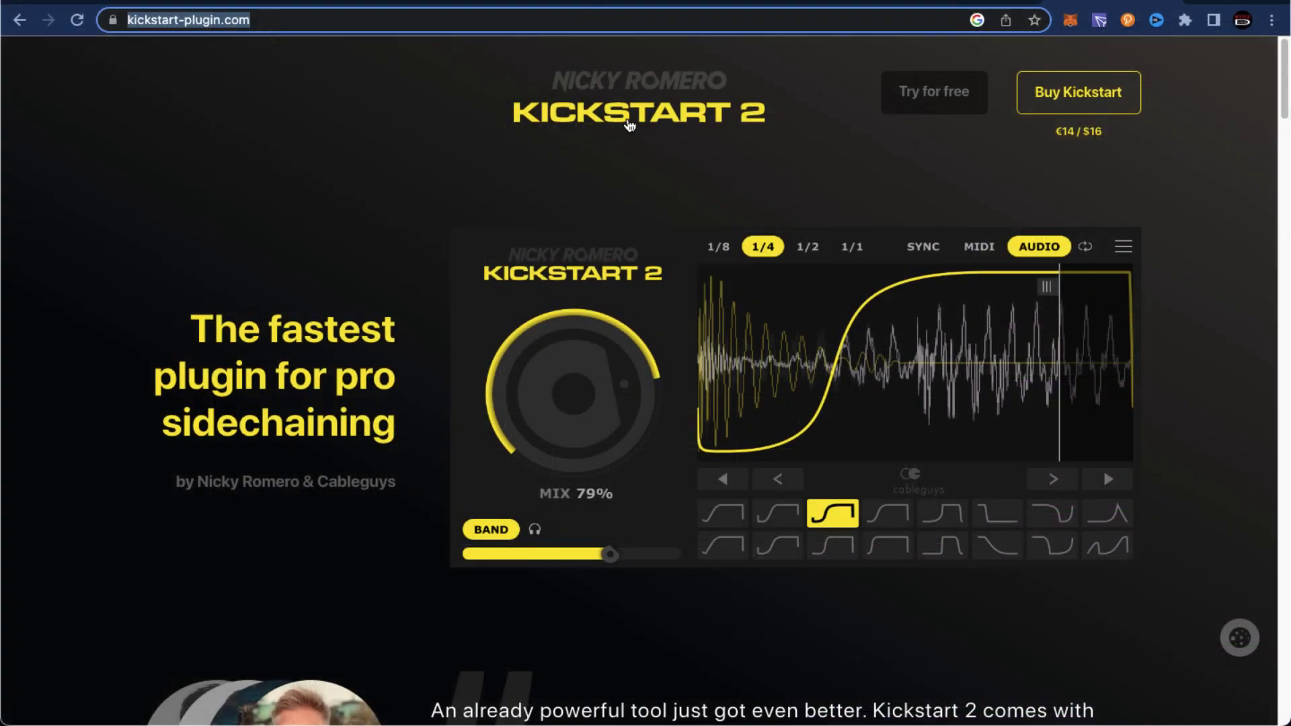
{"action": "left_click", "coordinate": [923, 86]}
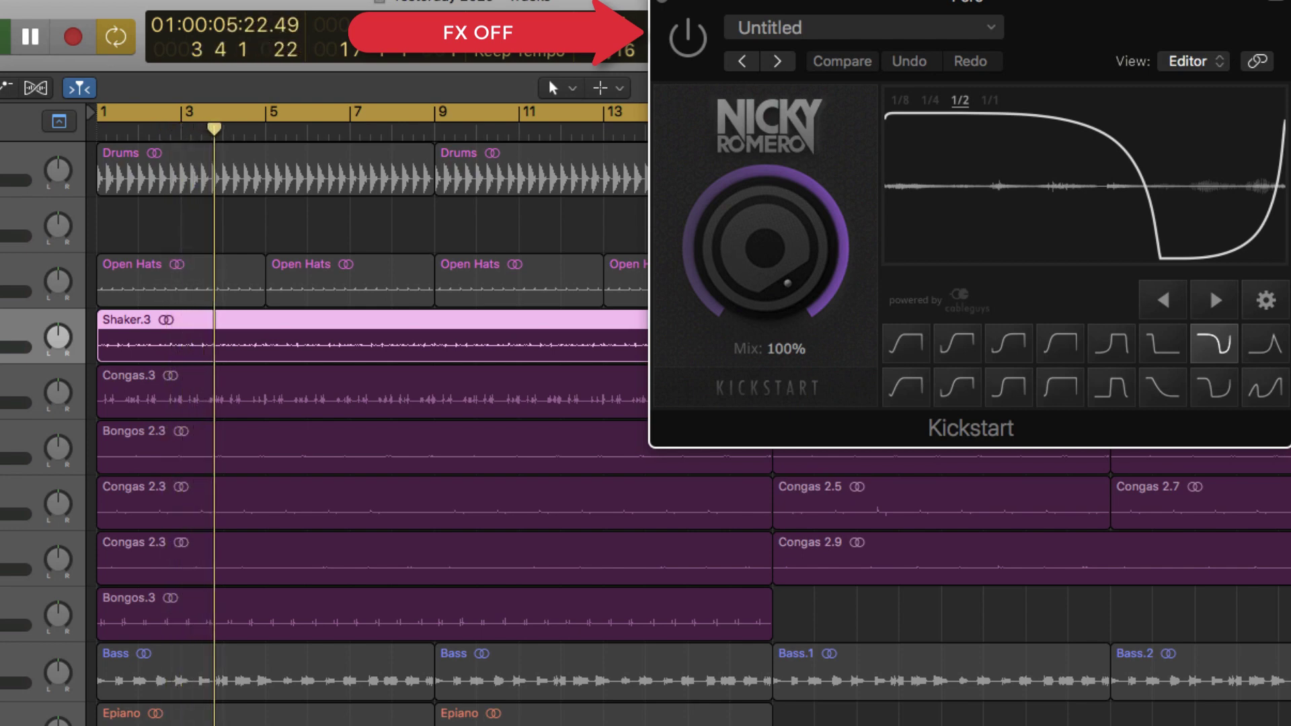
{"action": "key", "text": "space"}
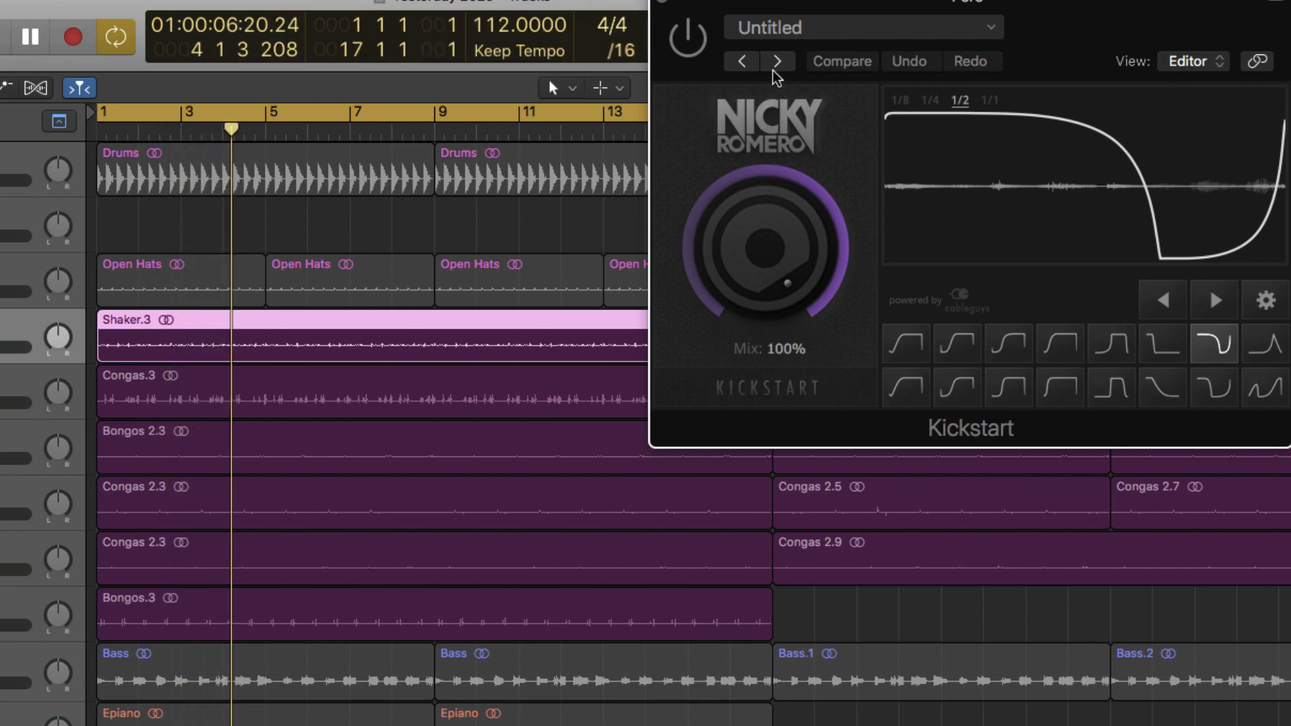
Turn on Kickstart, play the percussion from the start, and compare the effect bypassed and active.
{"action": "left_click", "coordinate": [687, 37]}
{"action": "key", "text": "Return"}
{"action": "key", "text": "space"}
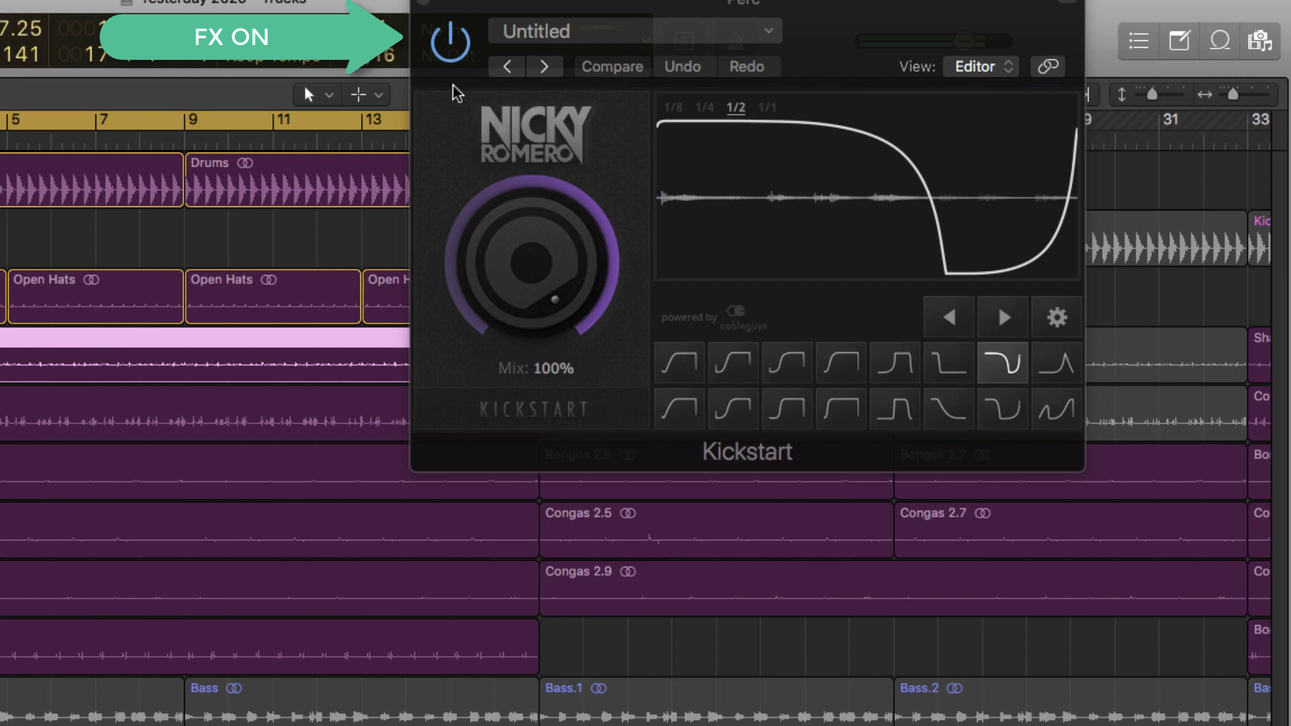
{"action": "left_click", "coordinate": [455, 55]}
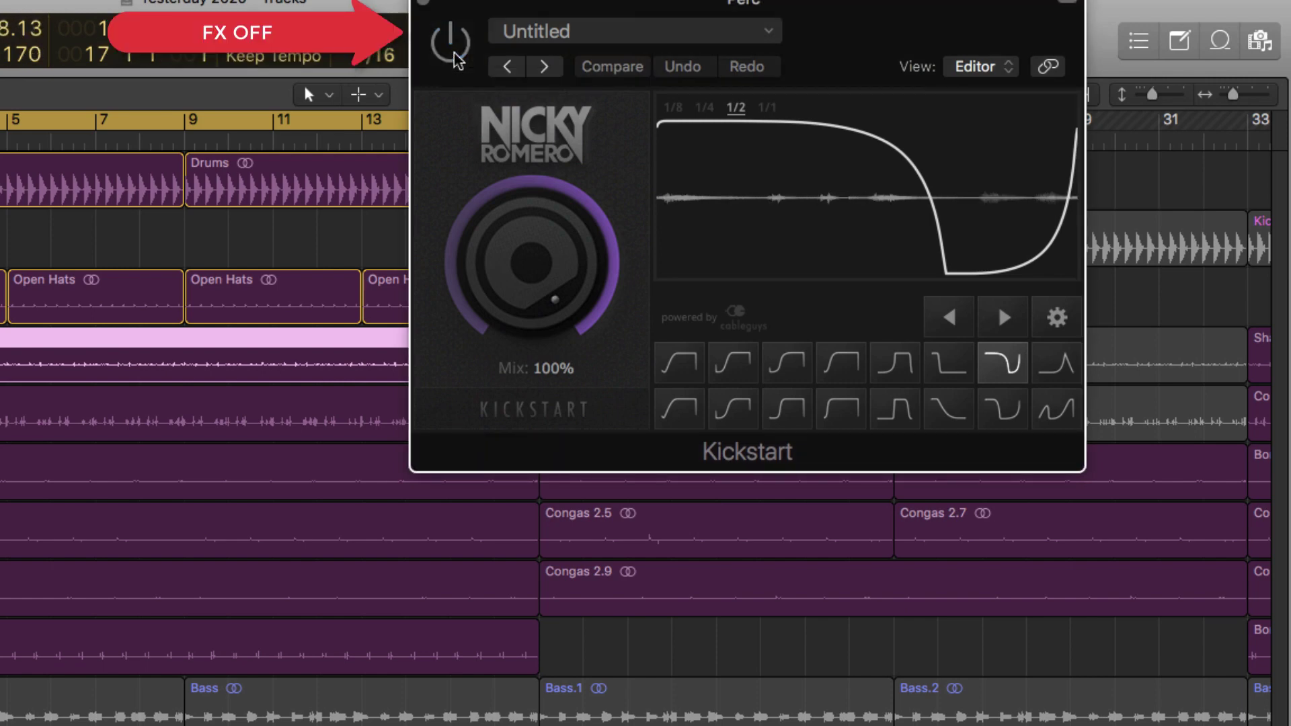
{"action": "left_click", "coordinate": [454, 55]}
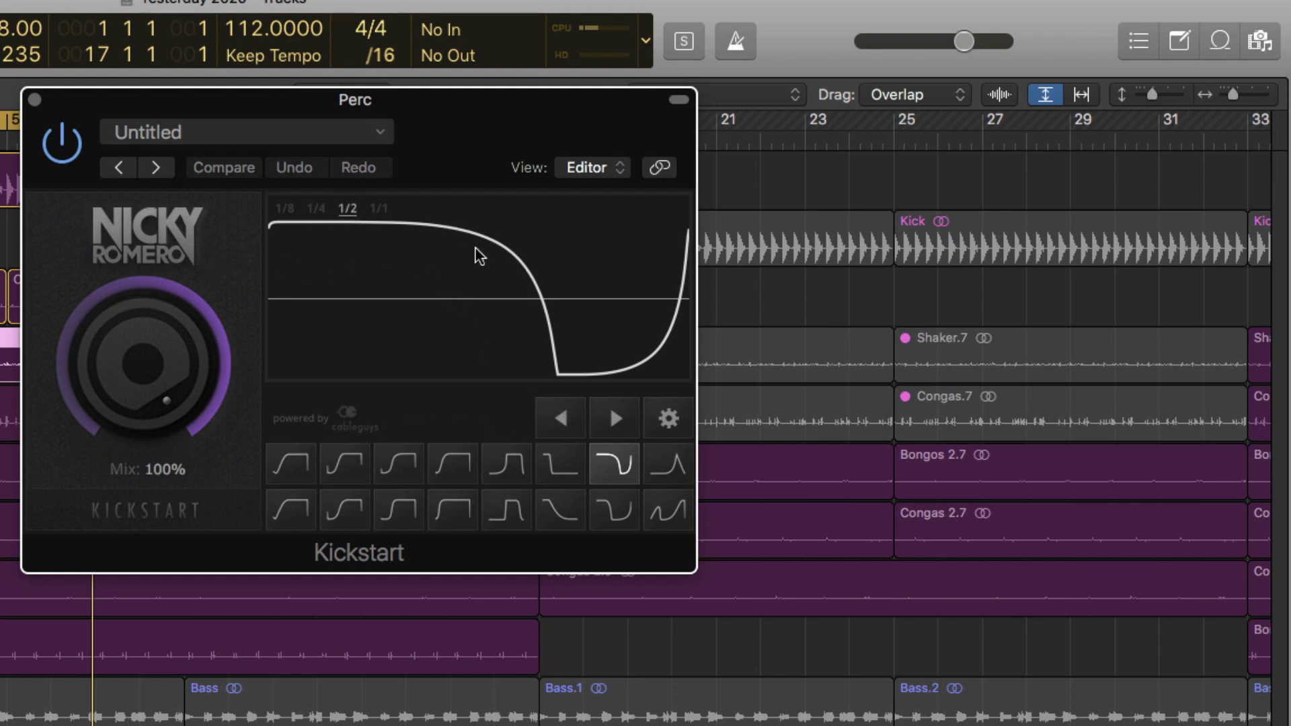
Audition the Free Punch, Subbass Chain and Short Kick curves in Kickstart during playback.
{"action": "left_click", "coordinate": [283, 464]}
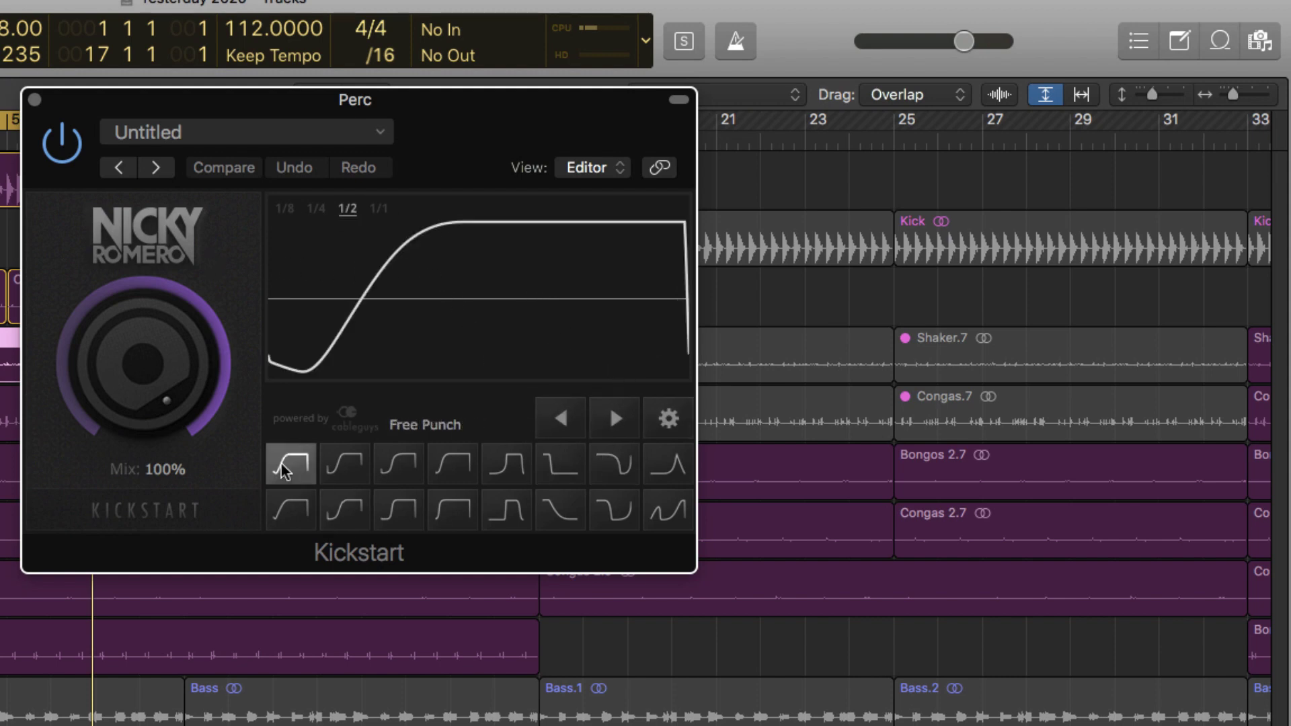
{"action": "key", "text": "space"}
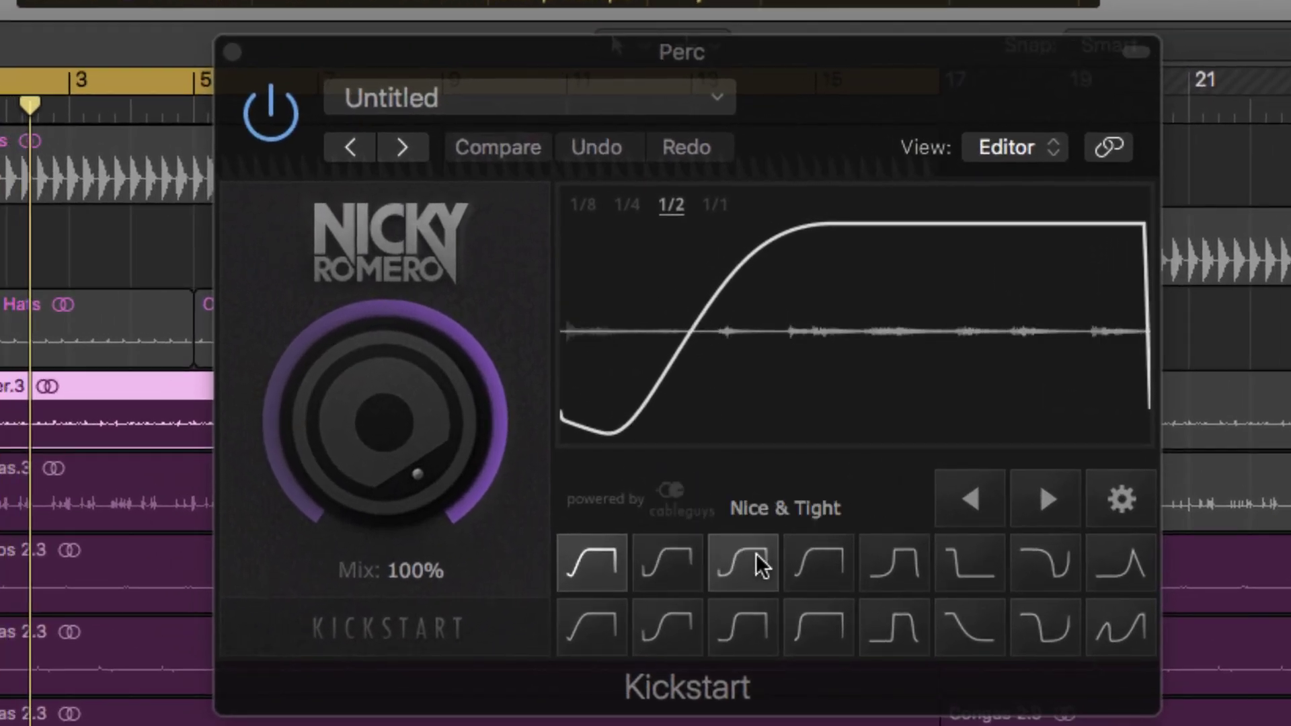
{"action": "left_click", "coordinate": [882, 580]}
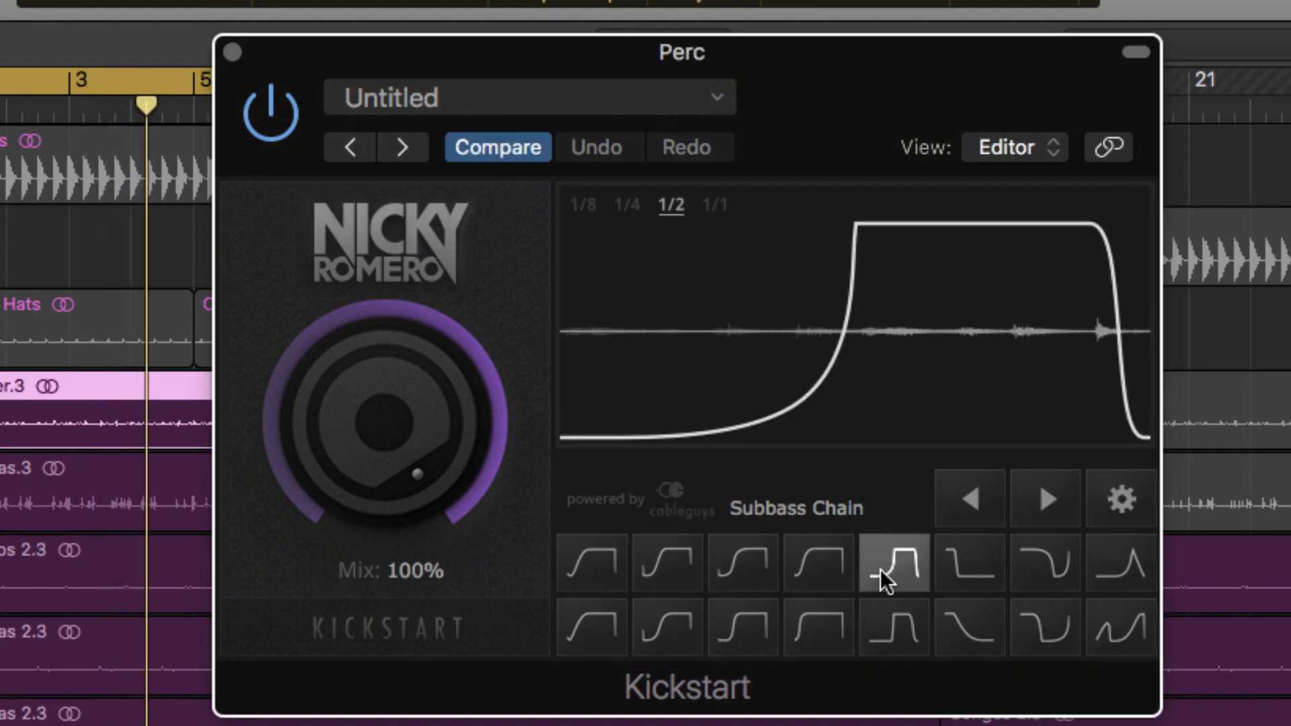
{"action": "left_click", "coordinate": [969, 574]}
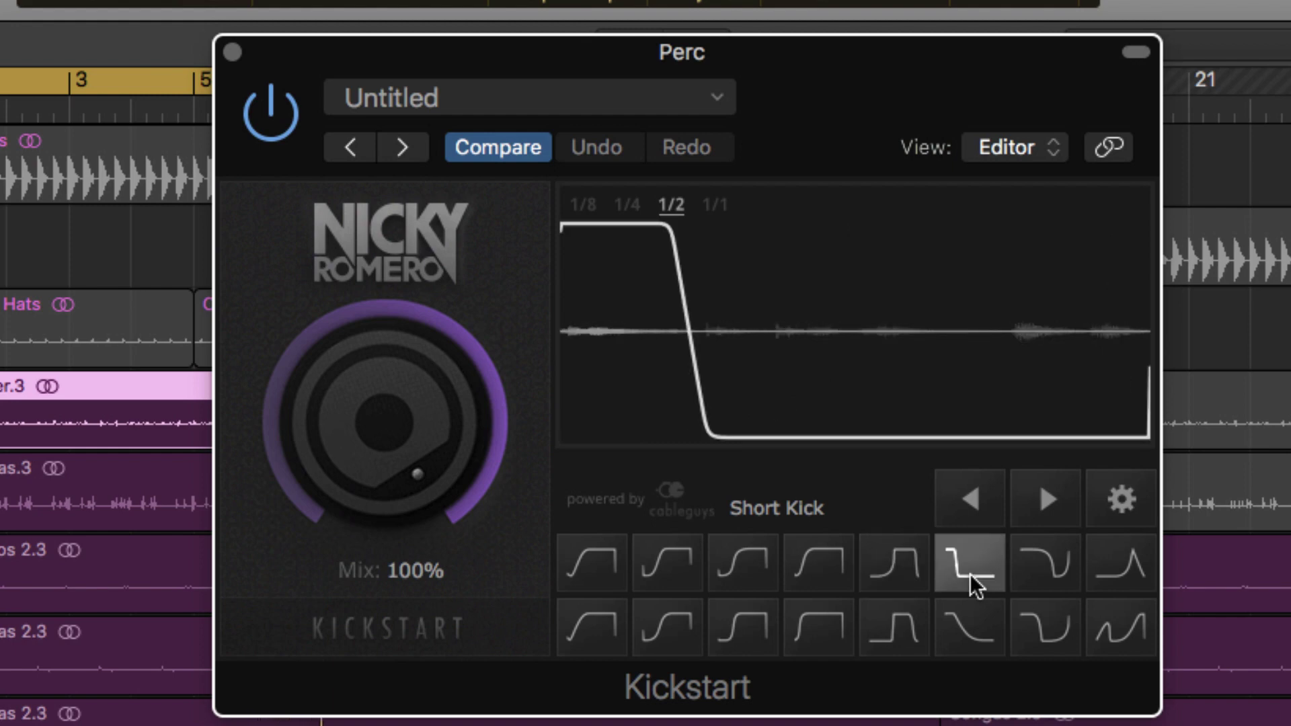
Try Kickstart's gradually falling curve below Short Kick at the 1/8 and 1/4 note rates.
{"action": "left_click", "coordinate": [969, 638]}
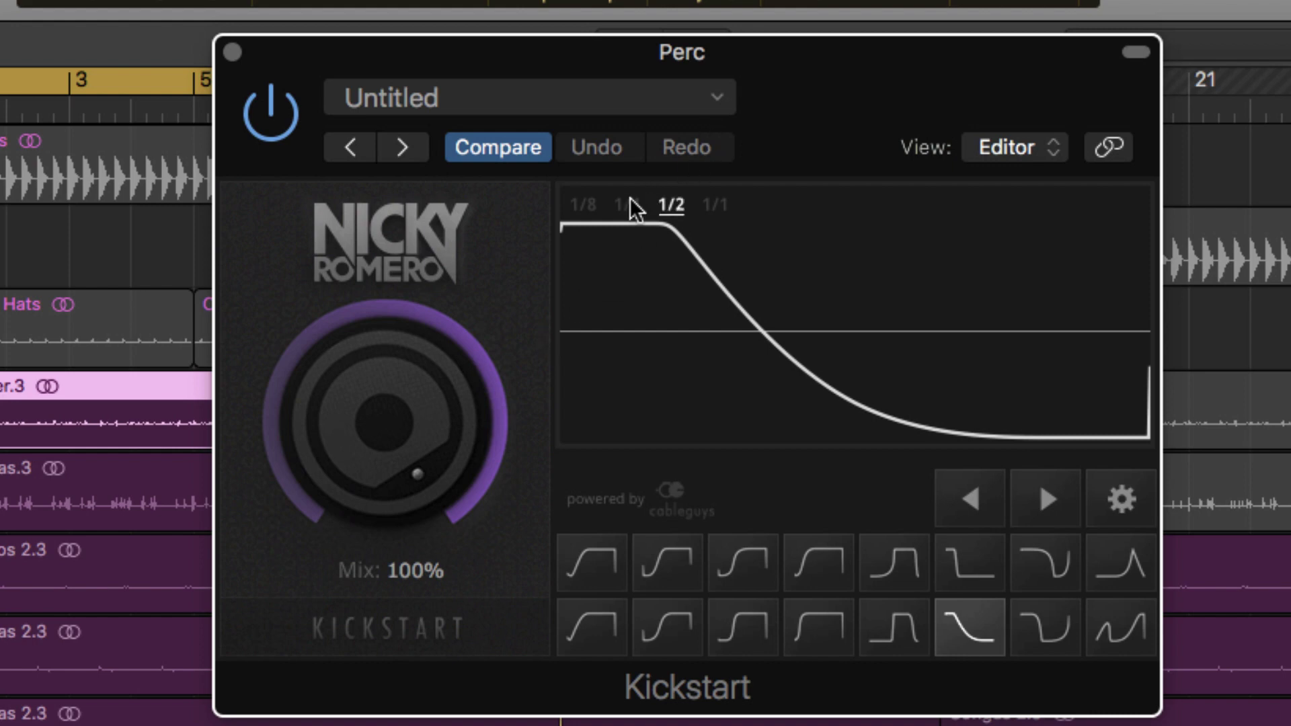
{"action": "left_click", "coordinate": [595, 211]}
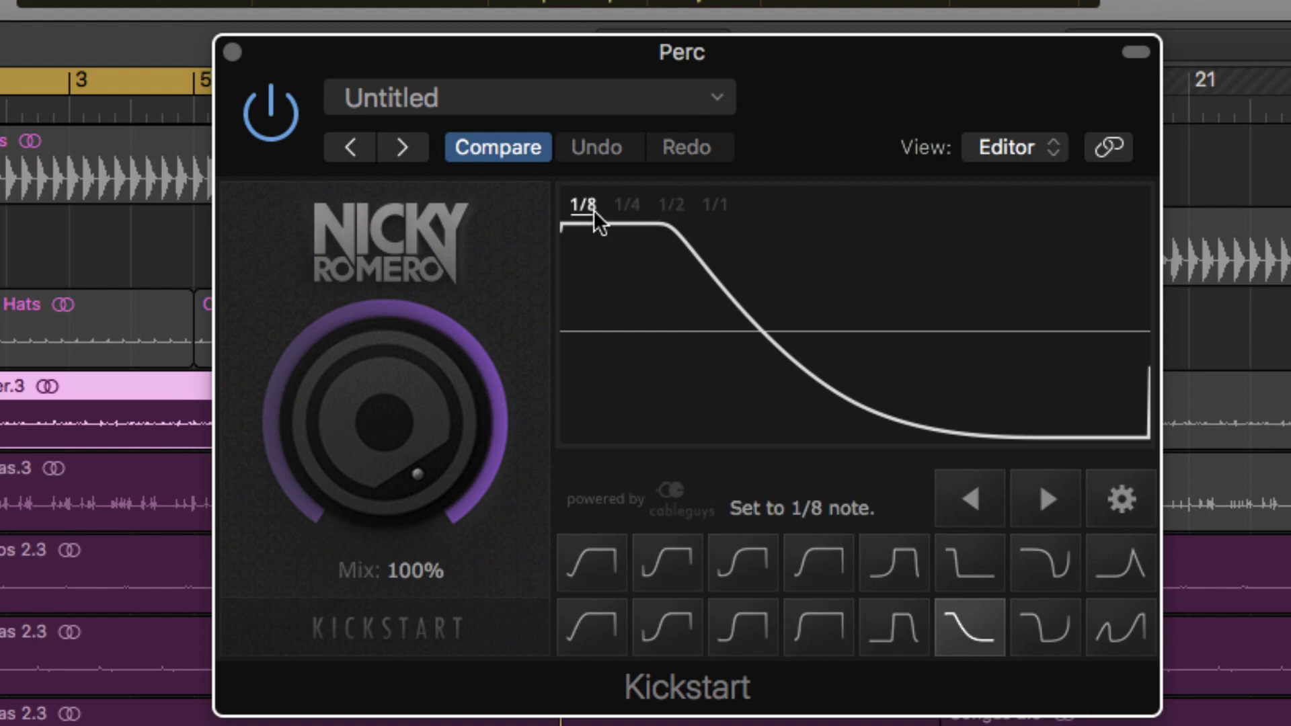
{"action": "left_click", "coordinate": [630, 209]}
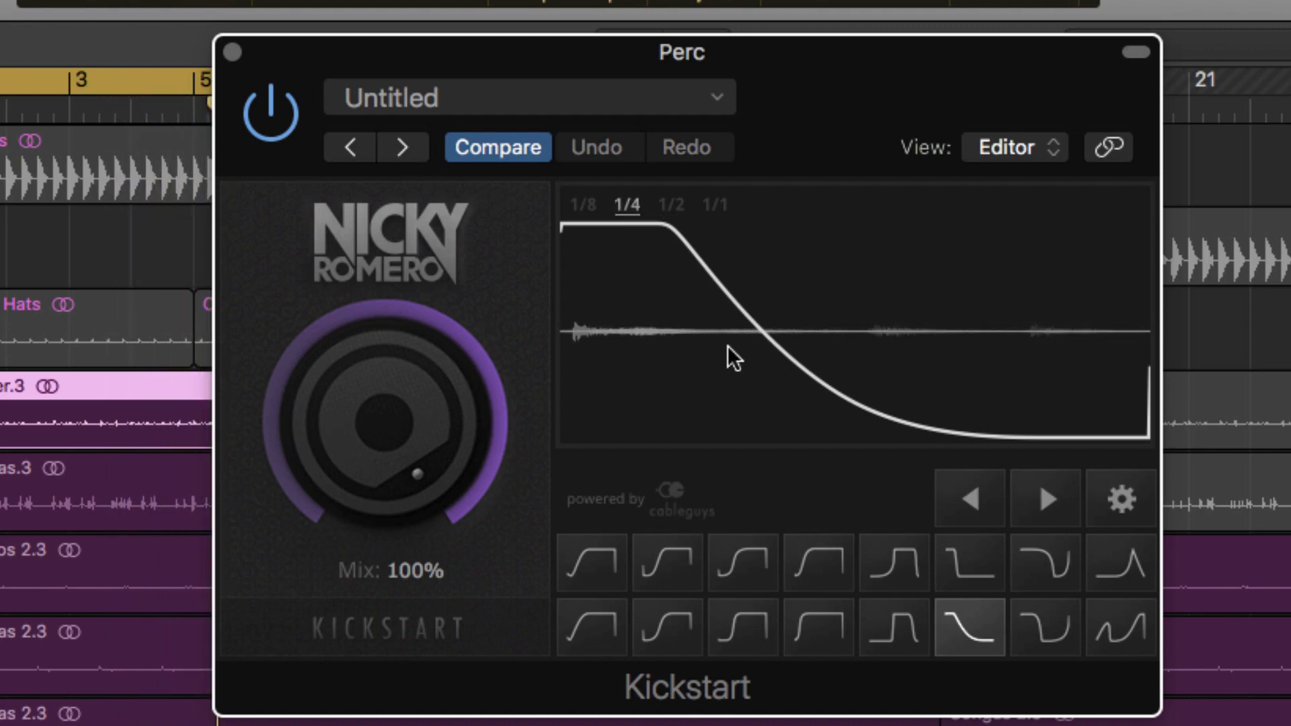
Try Kickstart's rising curve between Nice & Tight and Subbass Chain at the 1/8 and 1/2 note rates.
{"action": "left_click", "coordinate": [822, 561]}
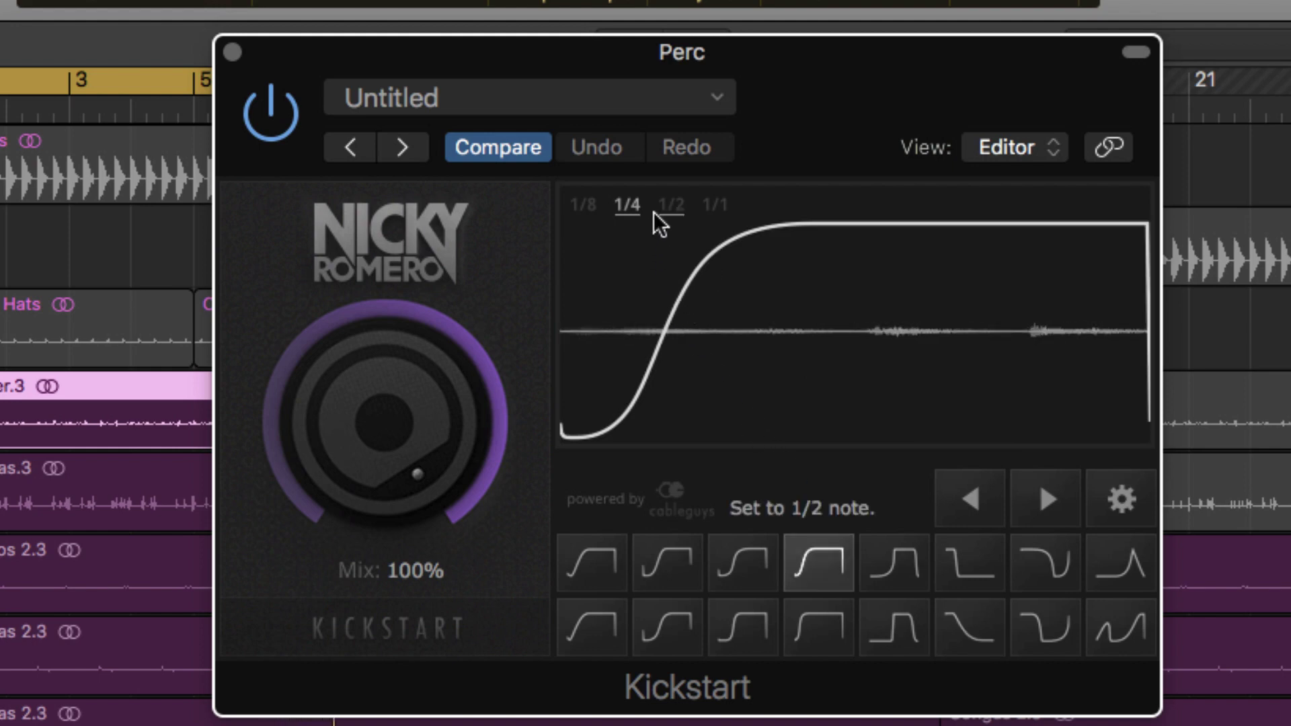
{"action": "left_click", "coordinate": [578, 205]}
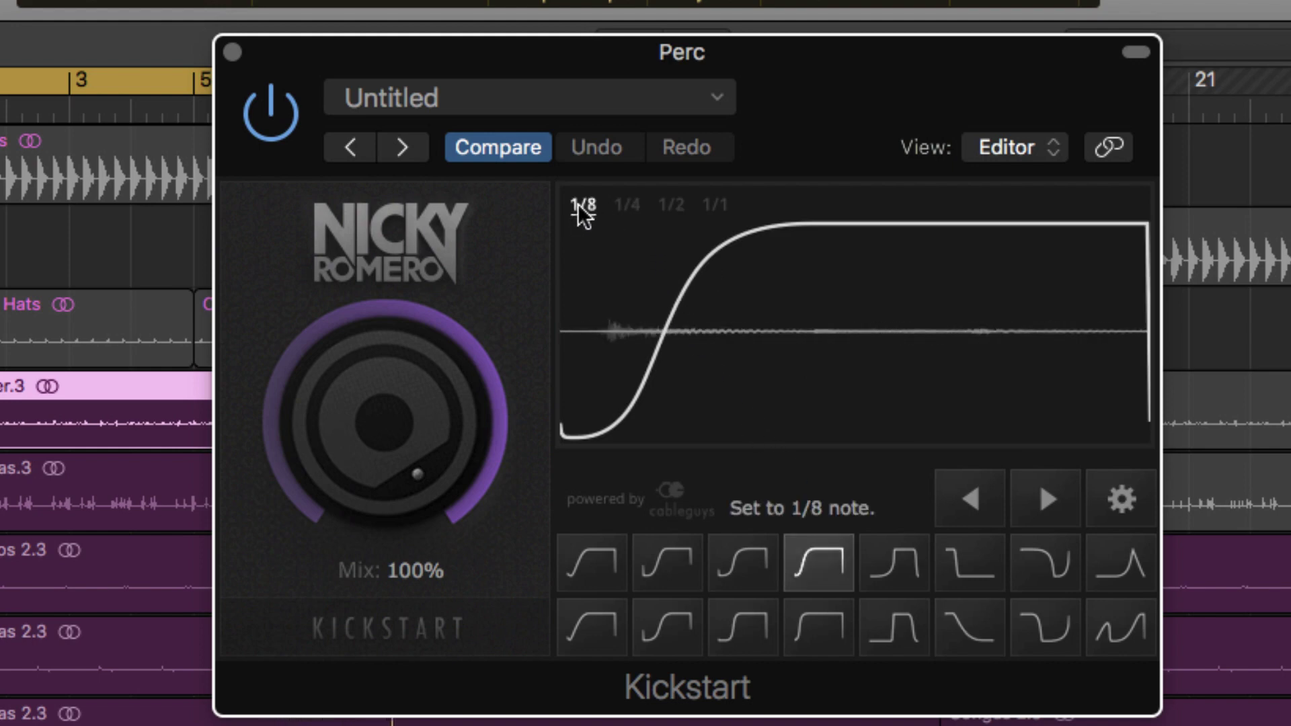
{"action": "left_click", "coordinate": [673, 206]}
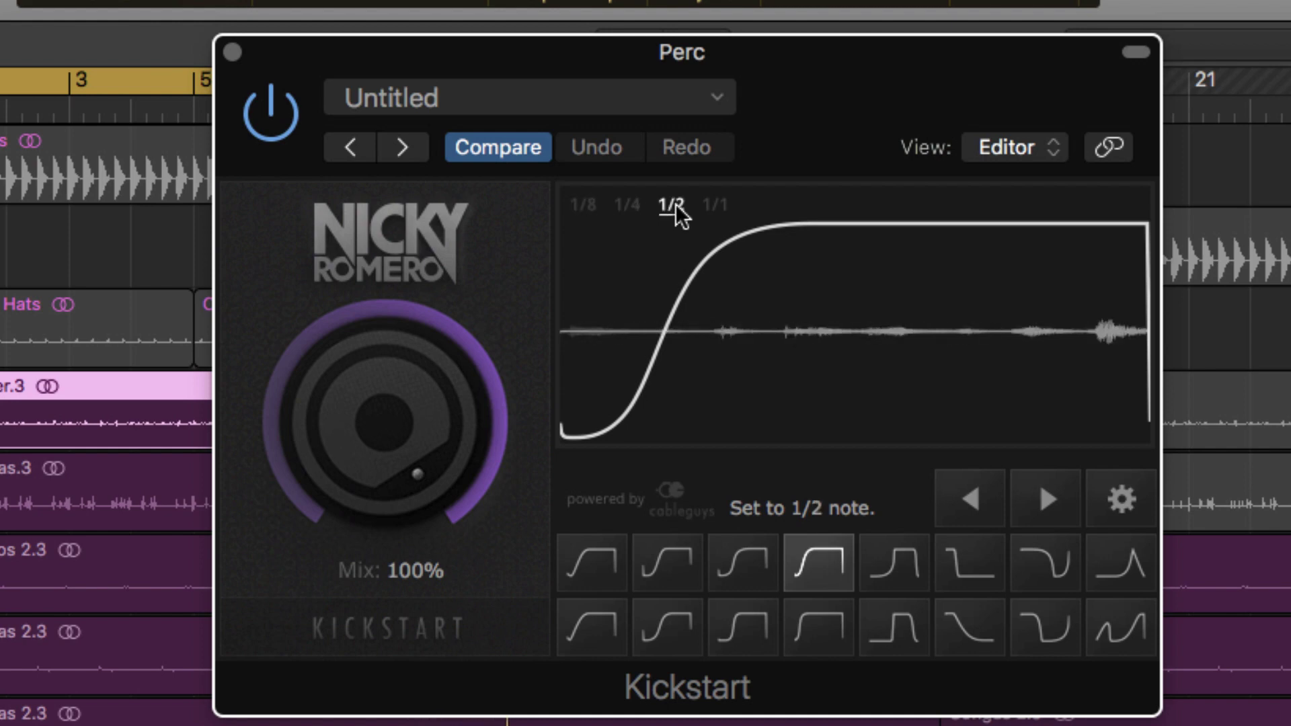
Choose the Hardstyle Rhythm FX curve in Kickstart and try it at 1/4 note, ending on 1/8 note.
{"action": "left_click", "coordinate": [1129, 590]}
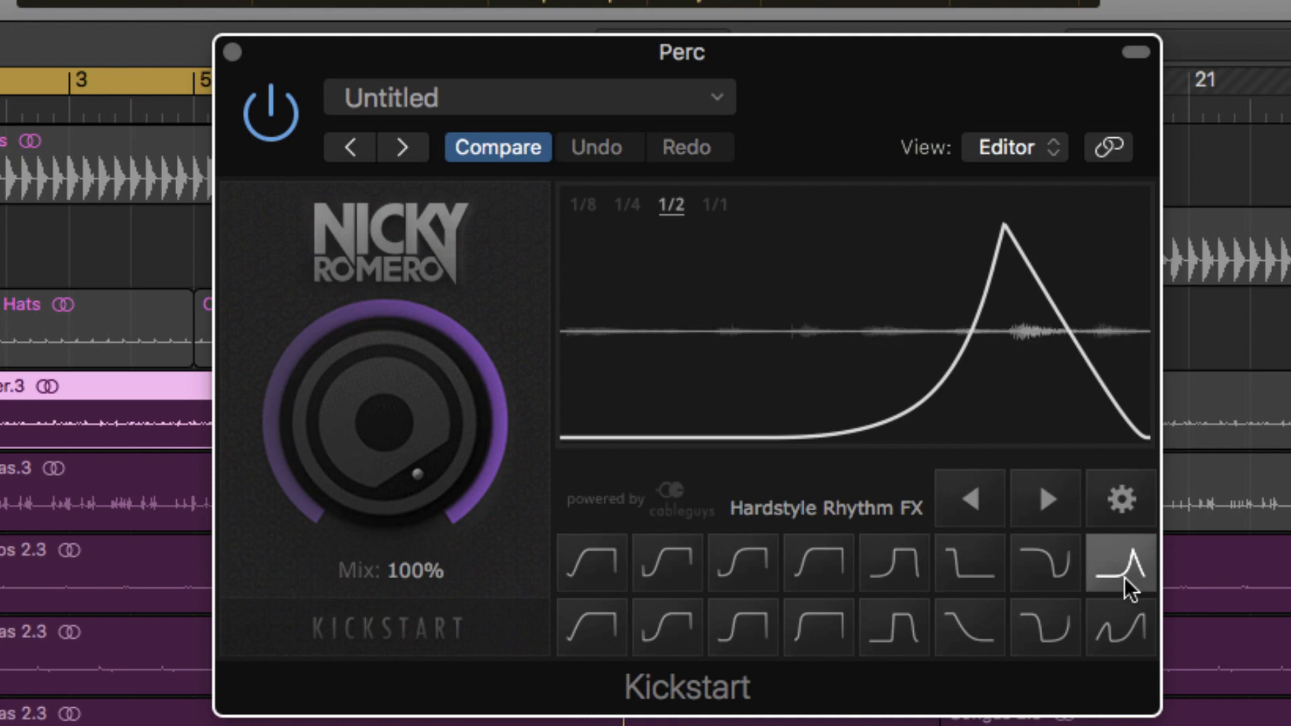
{"action": "left_click", "coordinate": [632, 211]}
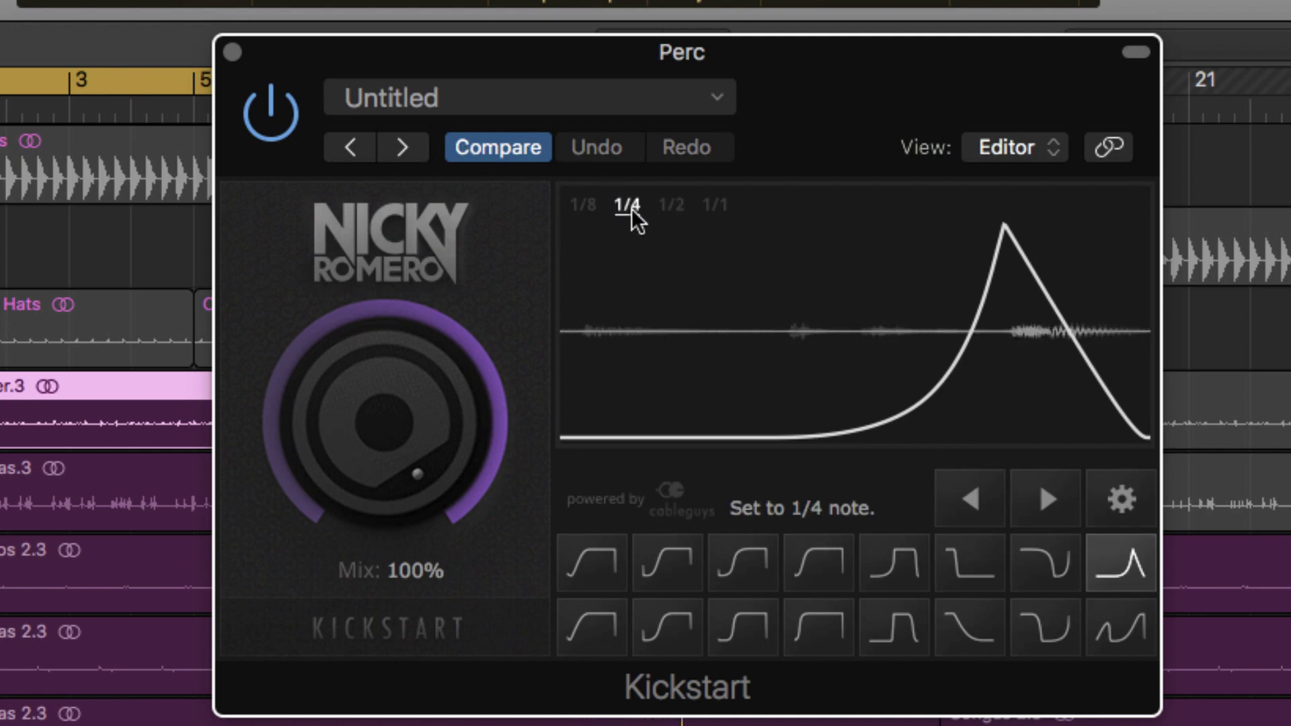
{"action": "left_click", "coordinate": [592, 206]}
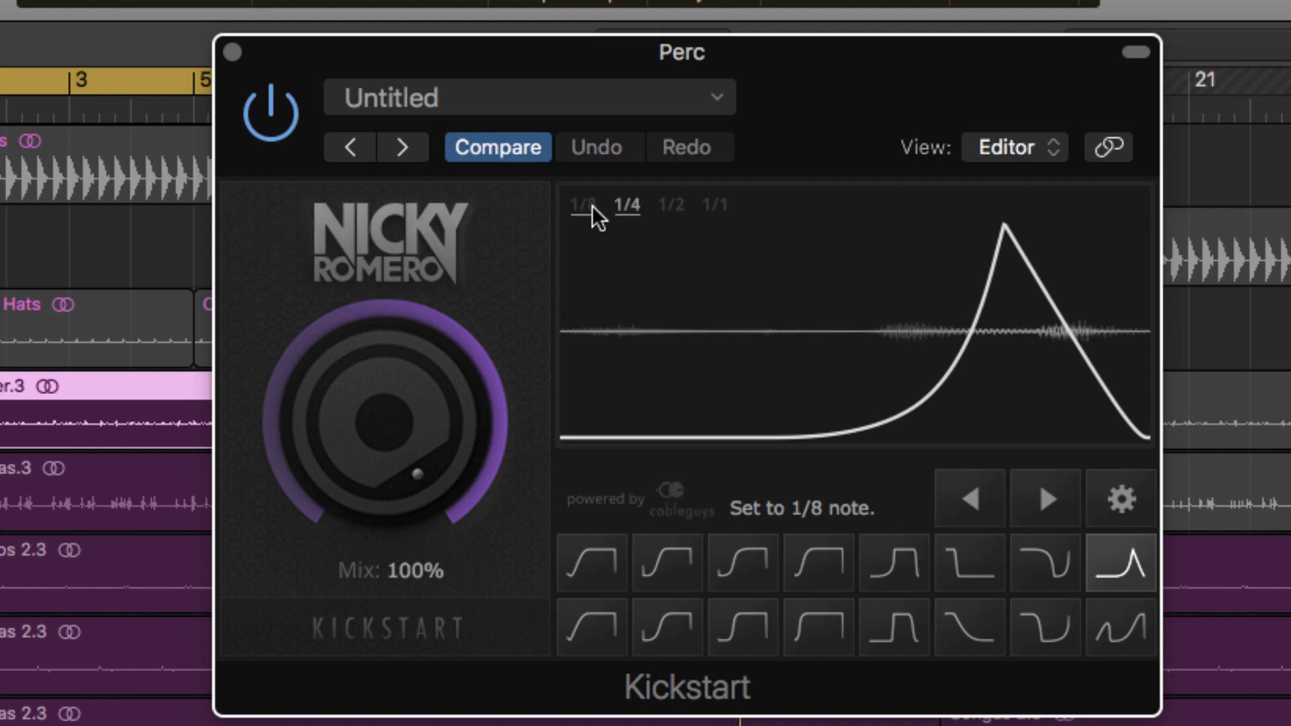